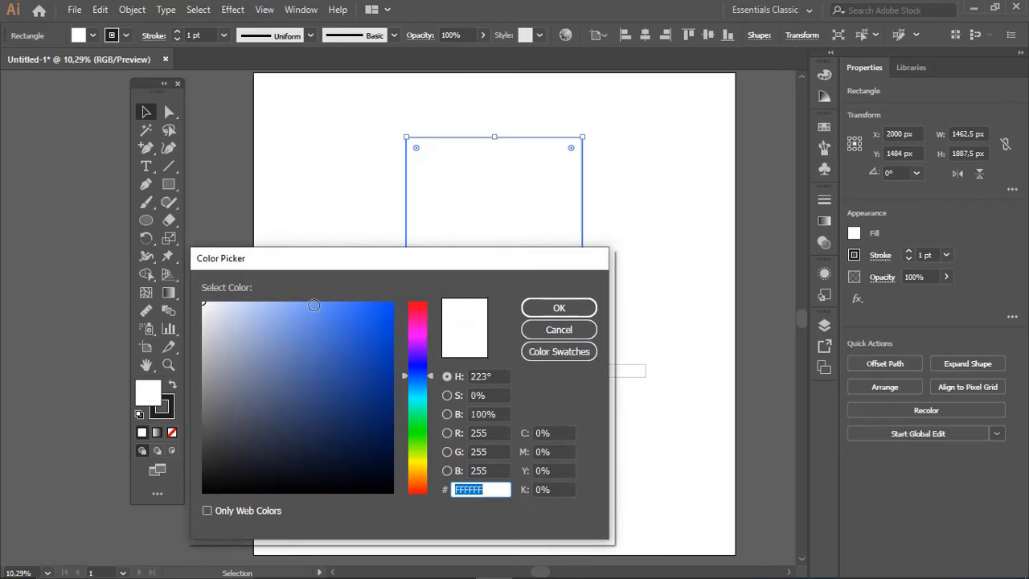
Fill the large upper rectangle of the hat with blue 2D75F7
type("5B8FF9")
left_click(555, 307)
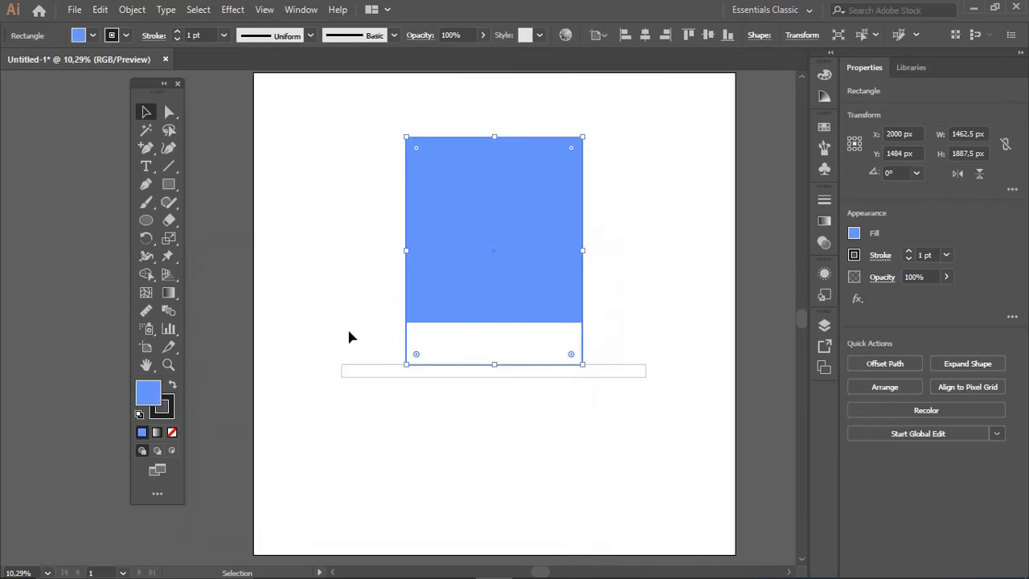
double_click(151, 397)
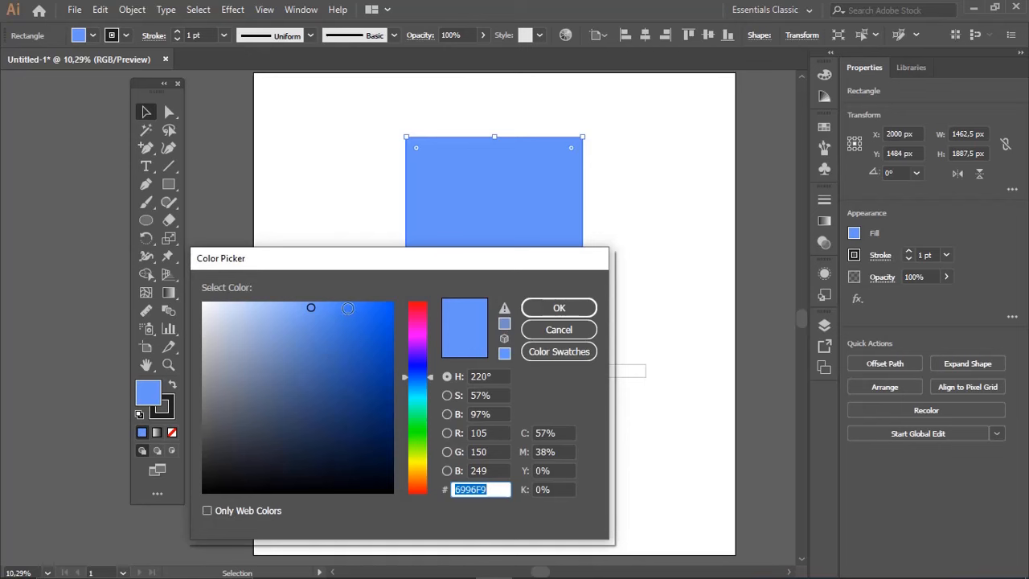
left_click(357, 303)
left_click(580, 307)
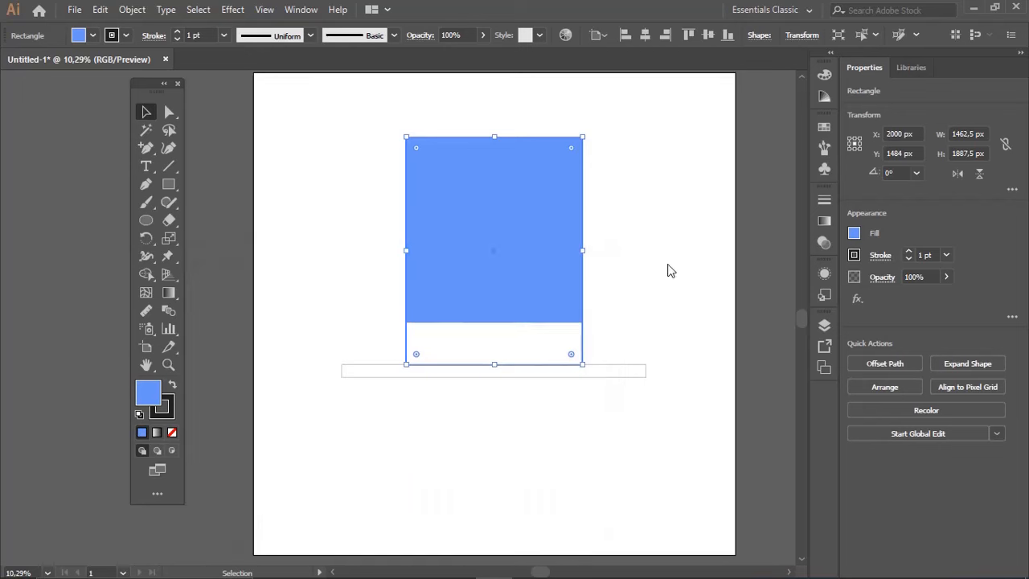
key("ctrl+shift+a")
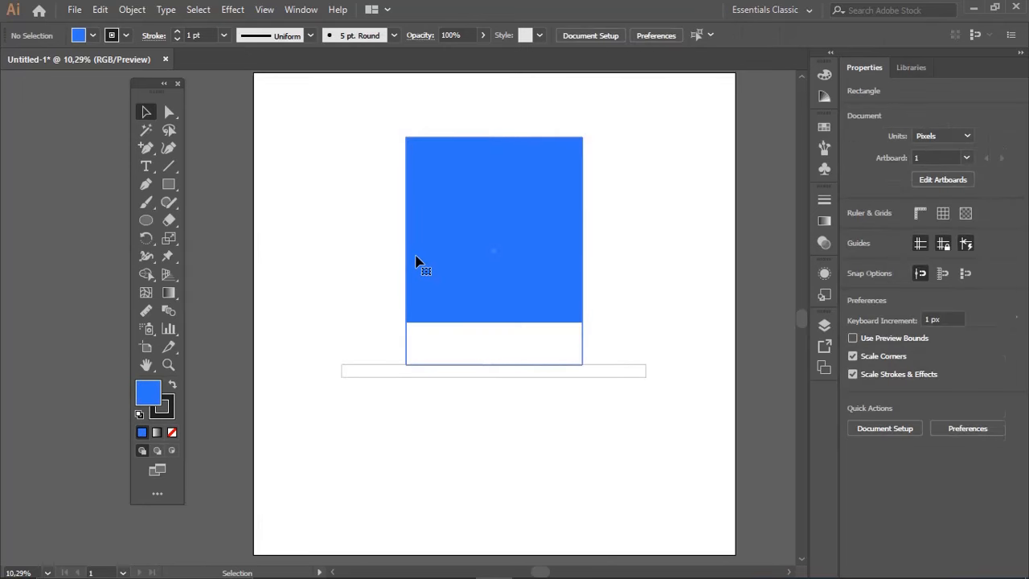
Duplicate the large rectangle and narrow the copy into a vertical stripe about 325 px wide
left_click(417, 260)
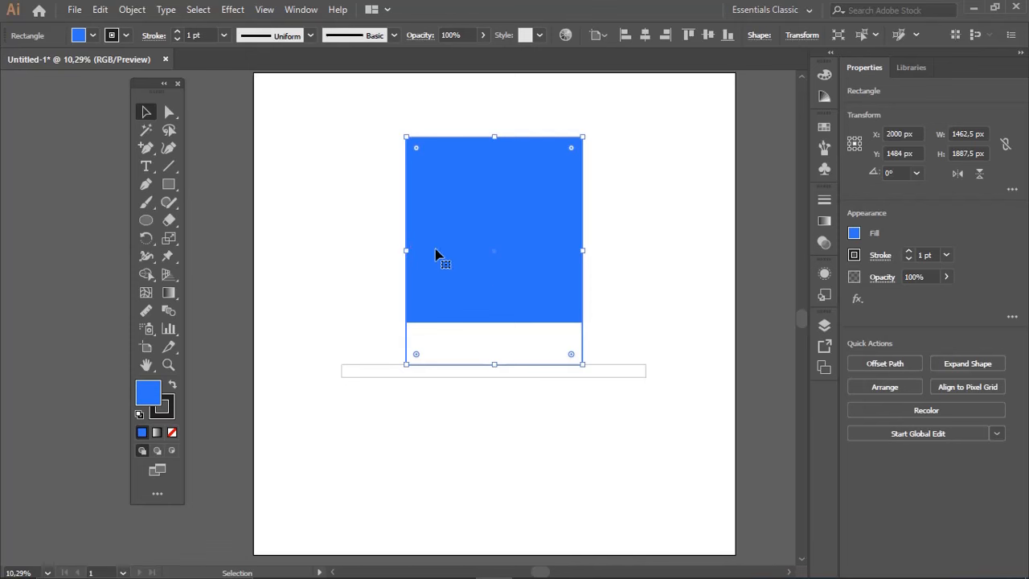
left_click_drag(420, 253, 469, 253)
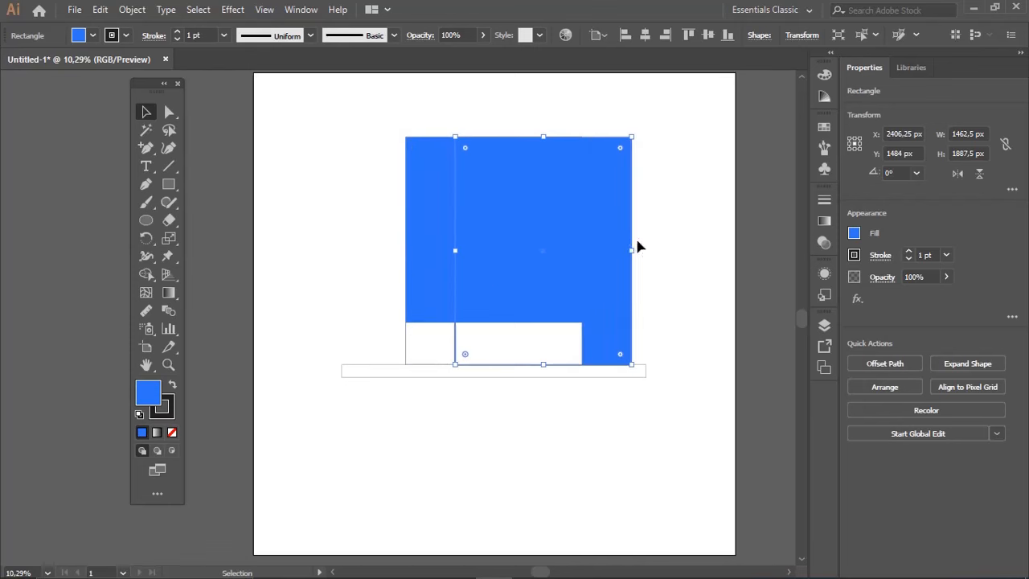
left_click_drag(633, 250, 446, 266)
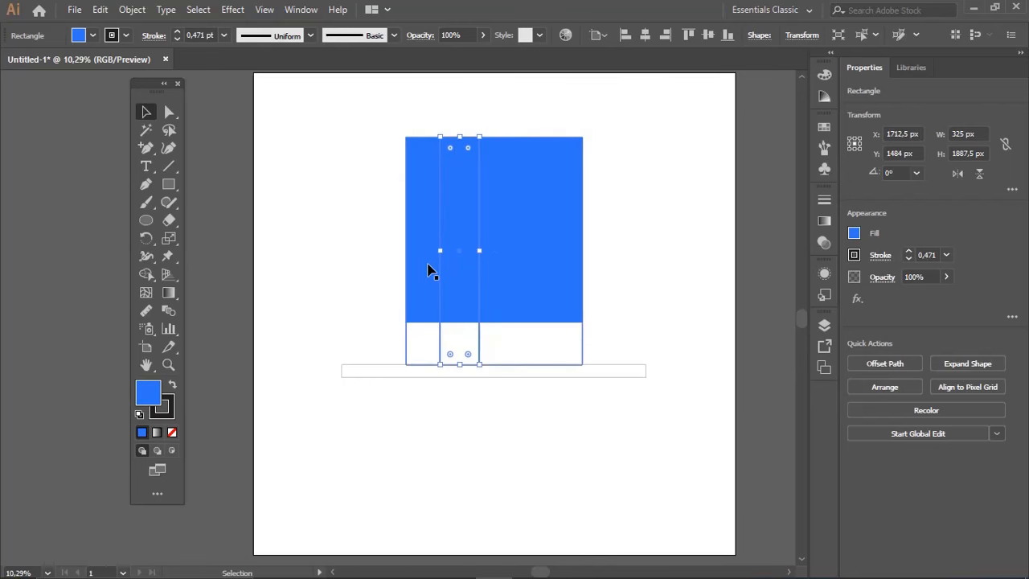
Fill the large hat rectangle behind the stripe with red F40F31
left_click(425, 289)
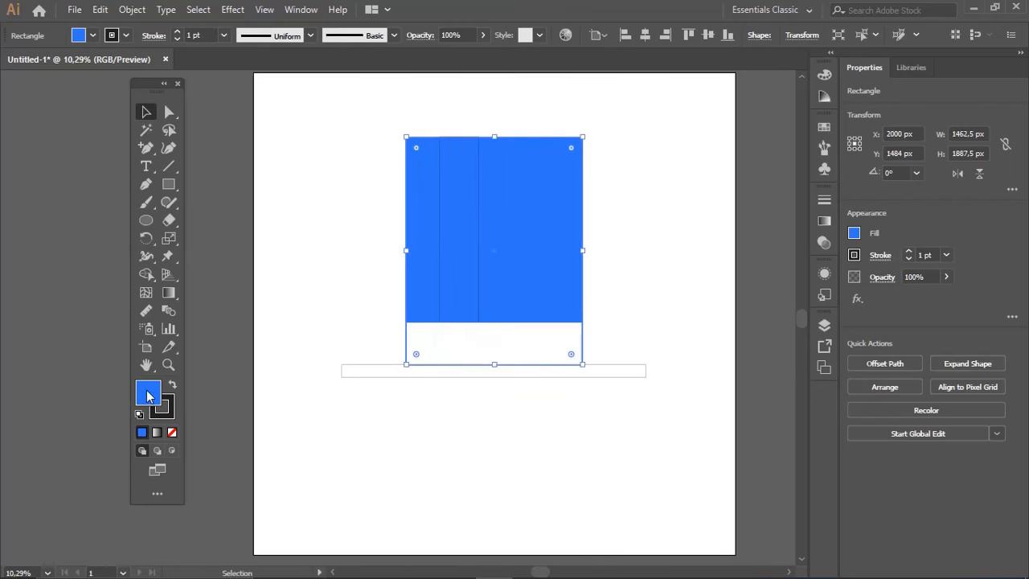
double_click(147, 392)
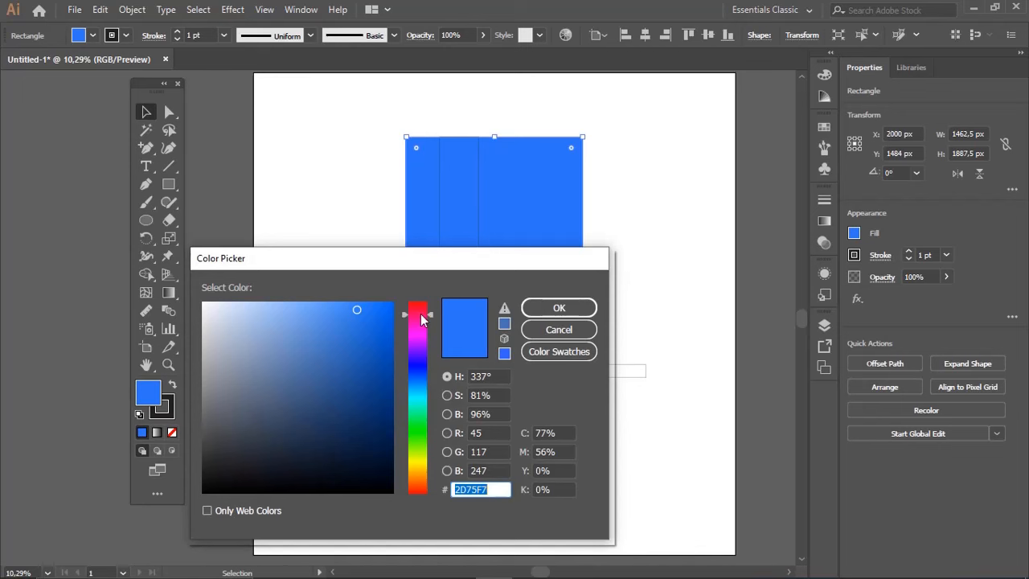
left_click(420, 314)
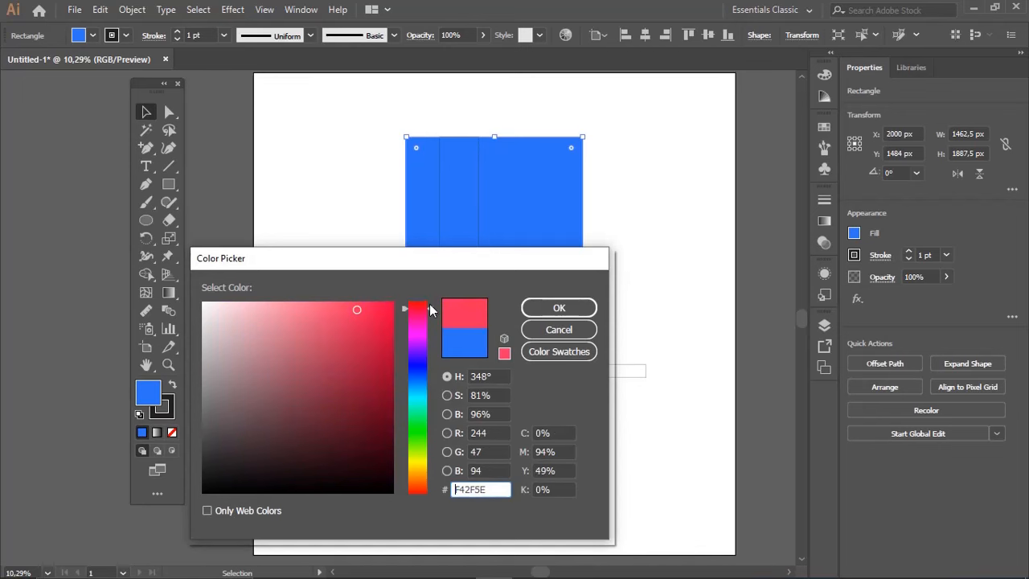
left_click(387, 307)
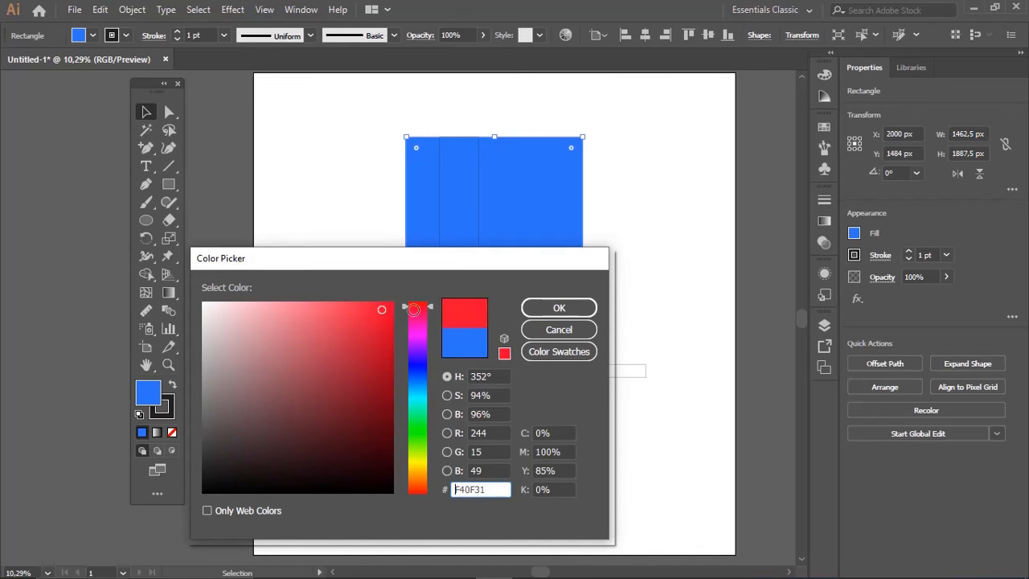
left_click(577, 307)
key("ctrl+shift+a")
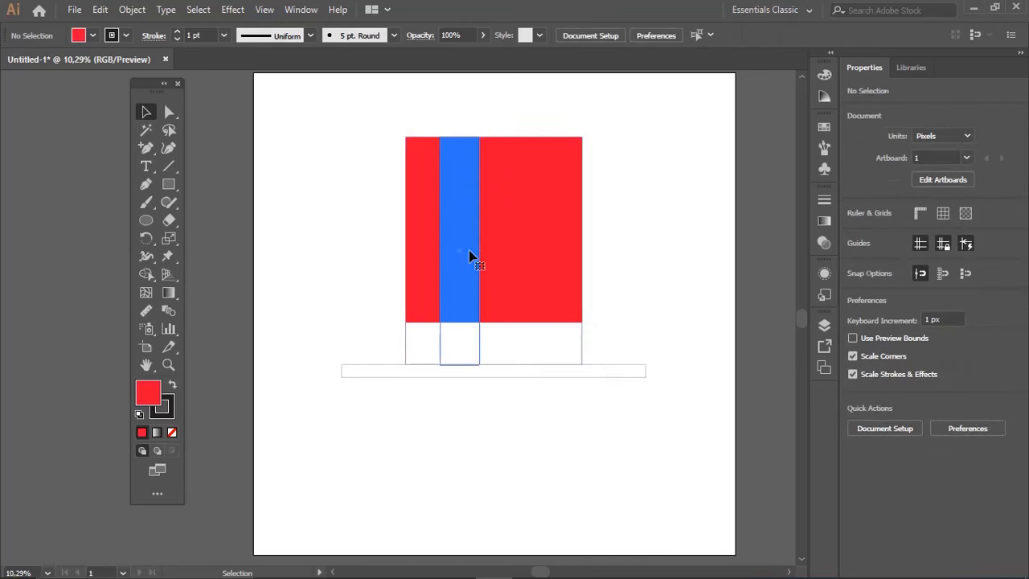
Give the vertical stripe a white fill without stroke and lower its top edge, making it about 1850 px high
left_click(450, 283)
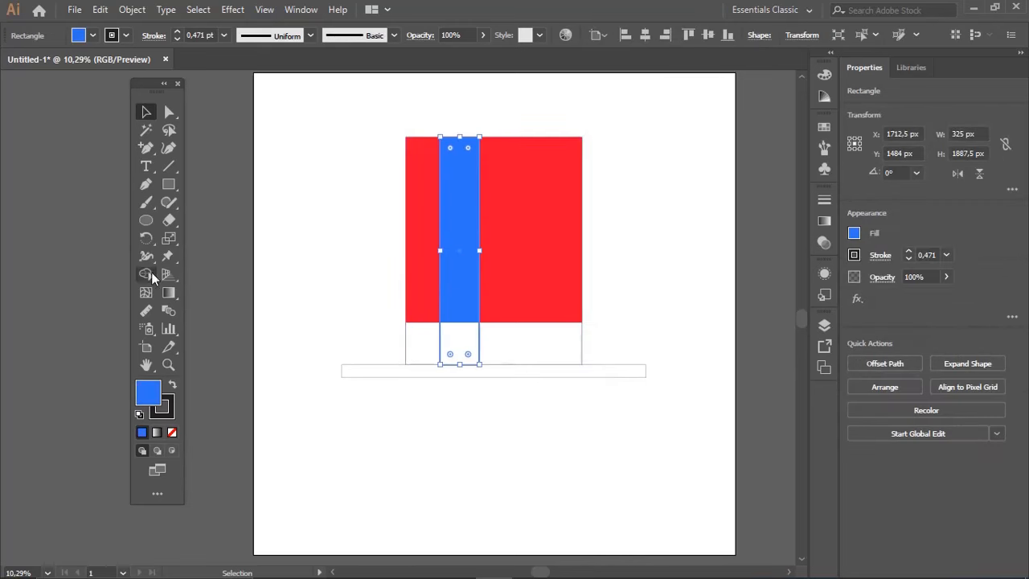
key("i")
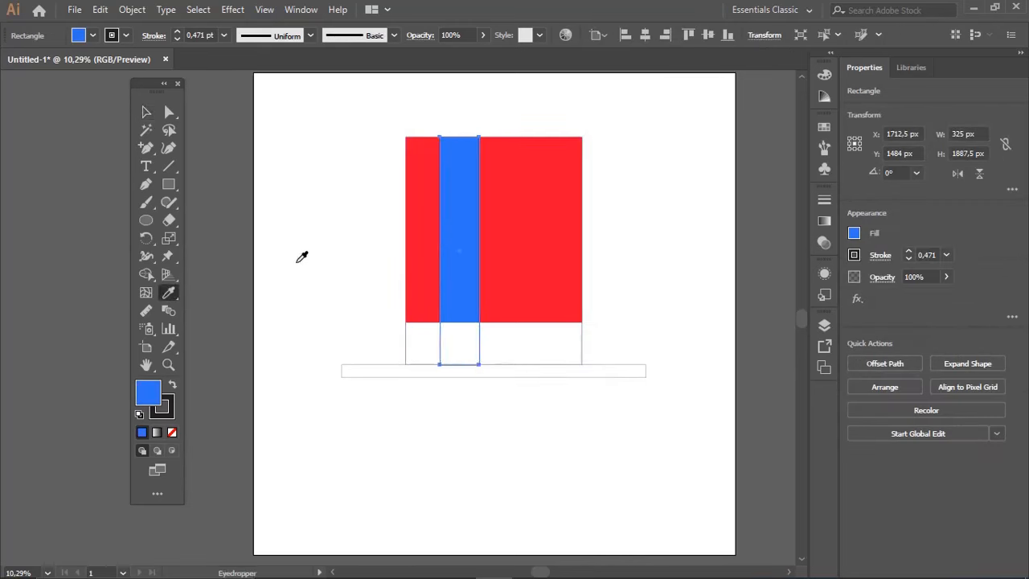
left_click(297, 260)
key("v")
left_click(652, 231)
key("a")
left_click(474, 233)
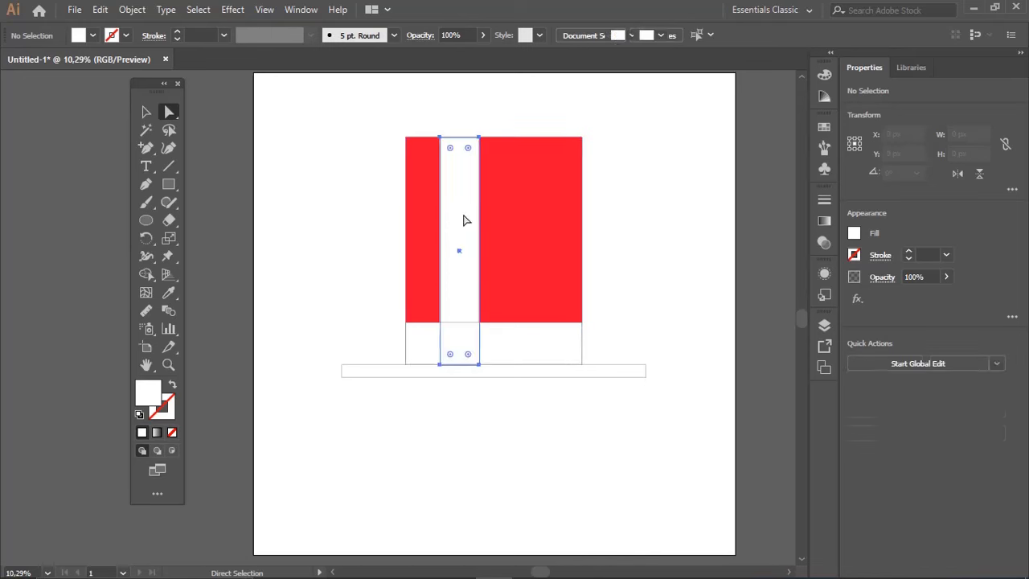
key("v")
left_click_drag(460, 137, 461, 141)
Make two horizontal copies of the white stripe at equal spacing toward the right of the original
left_click_drag(474, 228, 544, 227)
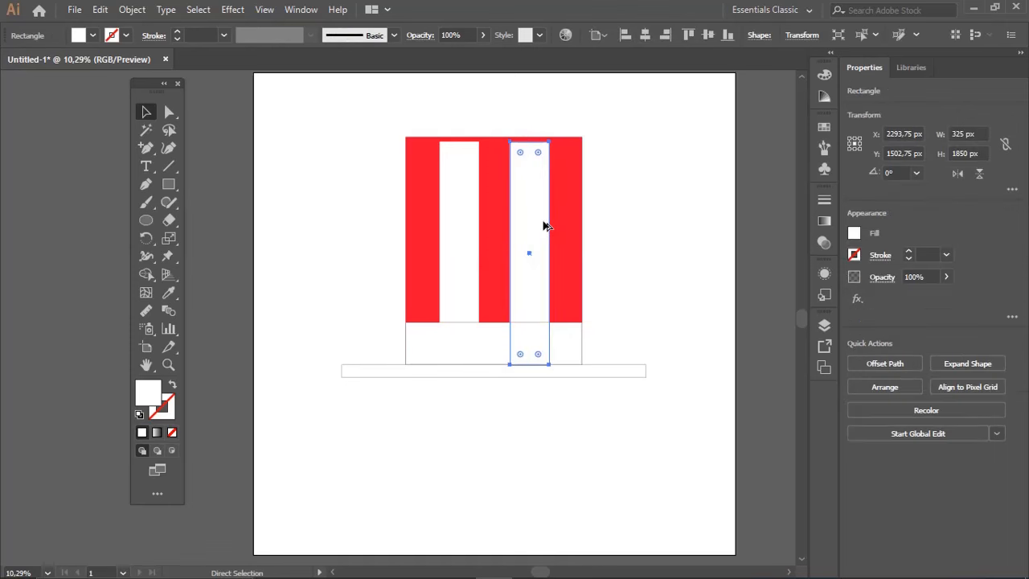
key("ctrl+z")
left_click_drag(467, 225, 546, 231)
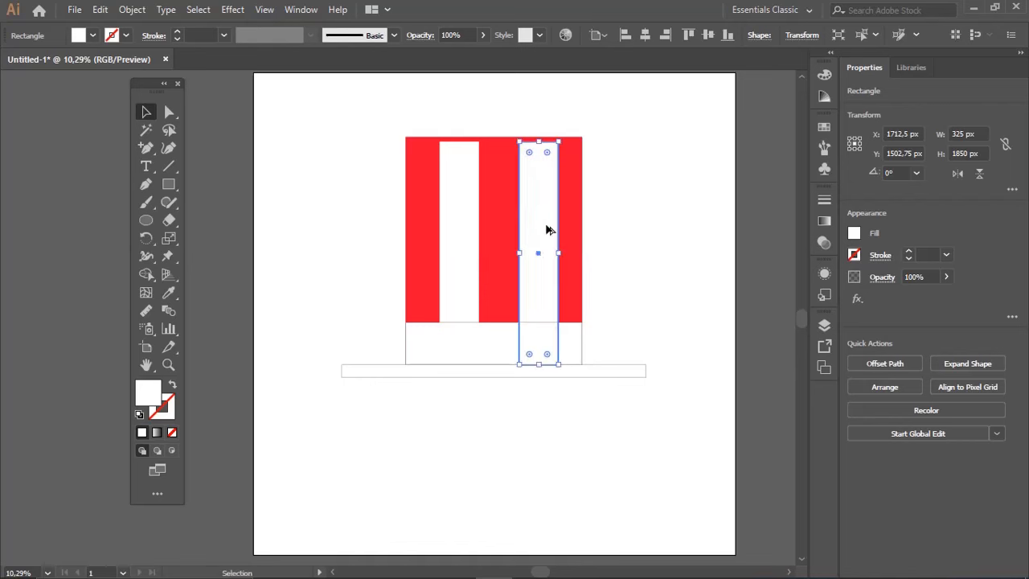
key("ctrl+d")
Narrow the three white stripes together and centre them across the red rectangle
left_click(546, 231, "shift")
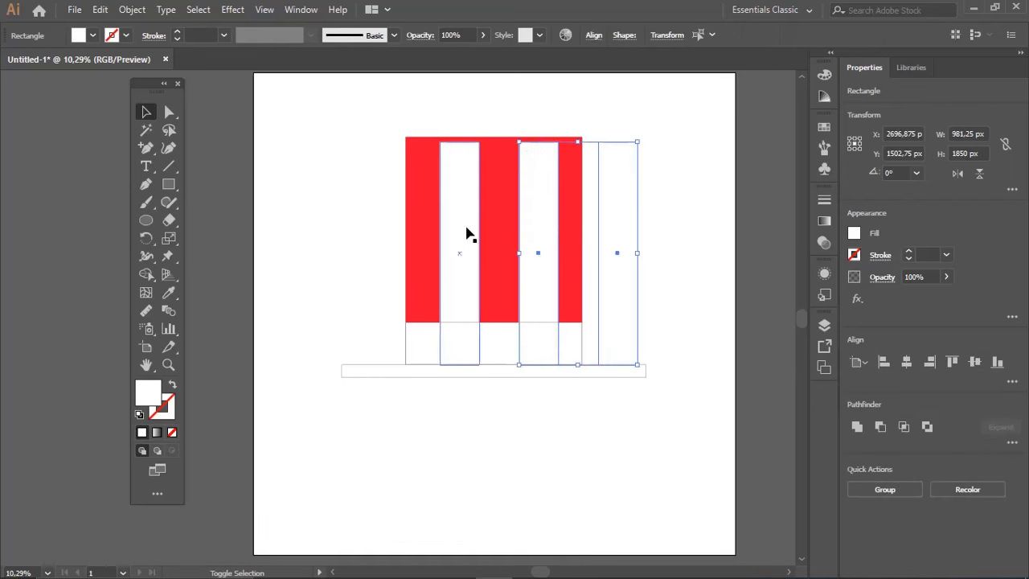
left_click_drag(638, 252, 606, 253)
left_click_drag(526, 255, 502, 254)
left_click_drag(582, 254, 554, 259)
left_click(624, 249)
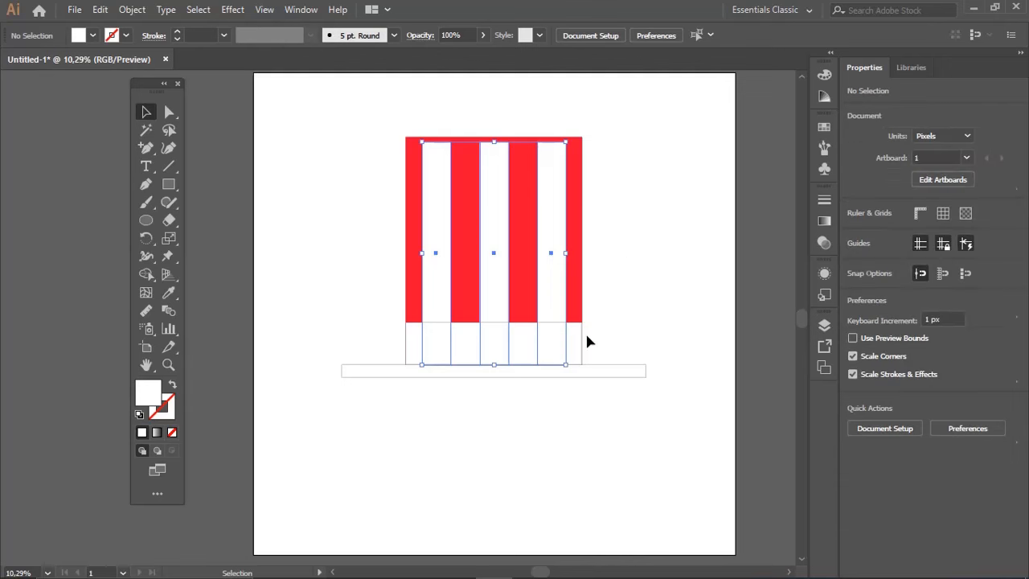
Fill the hat band rectangle below the stripes with blue 0669F9
double_click(169, 394)
left_click(384, 309)
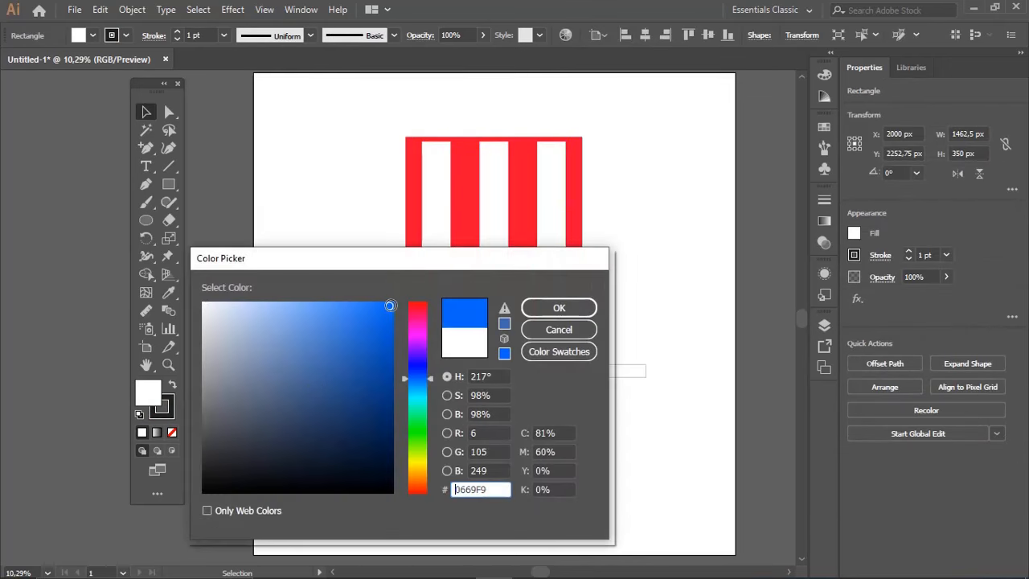
left_click(560, 307)
left_click(649, 287)
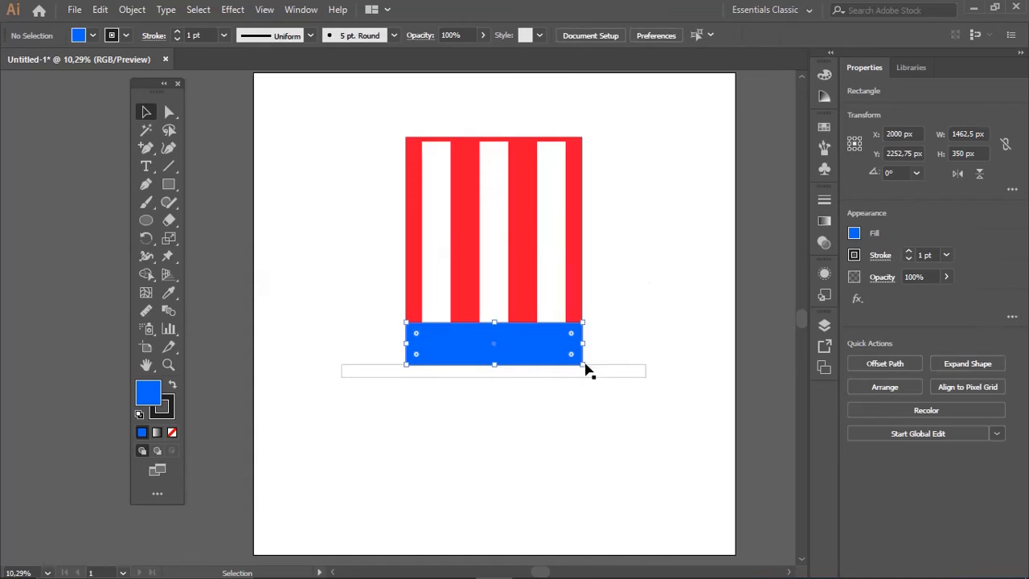
Fill the thin brim rectangle by sampling the red of the hat body with the Eyedropper
left_click(589, 376)
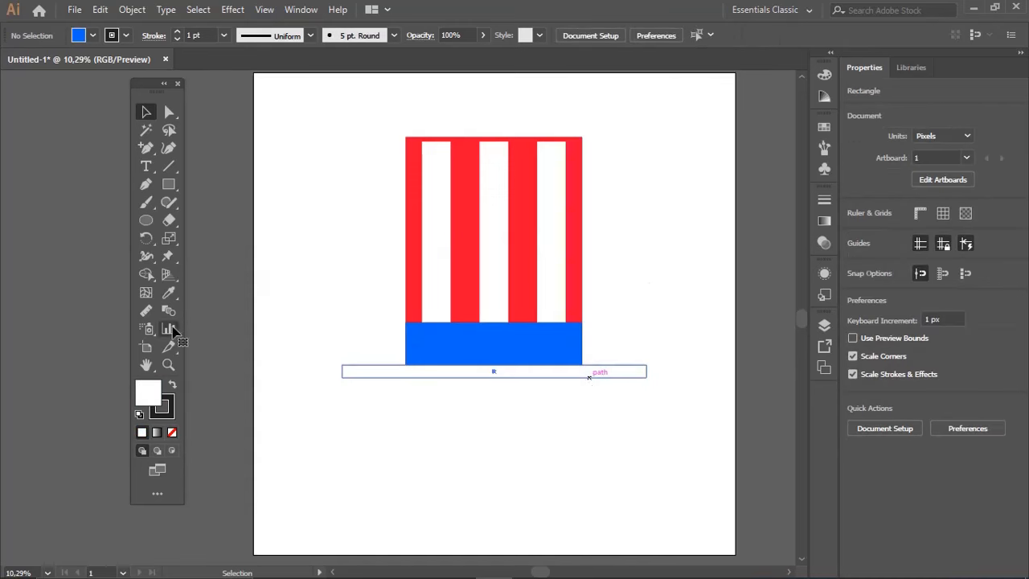
left_click(168, 294)
left_click(582, 298)
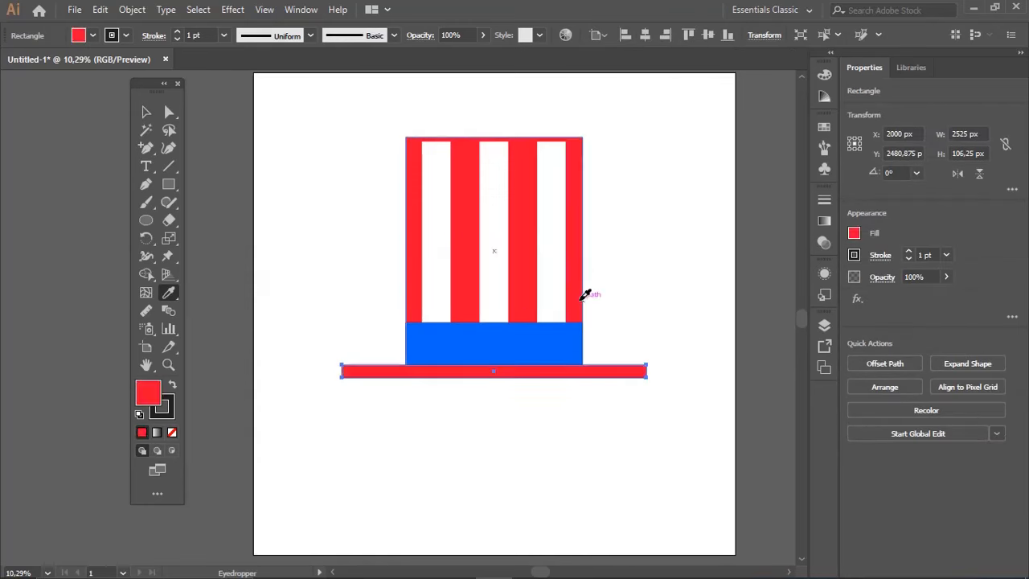
left_click(623, 298, "ctrl")
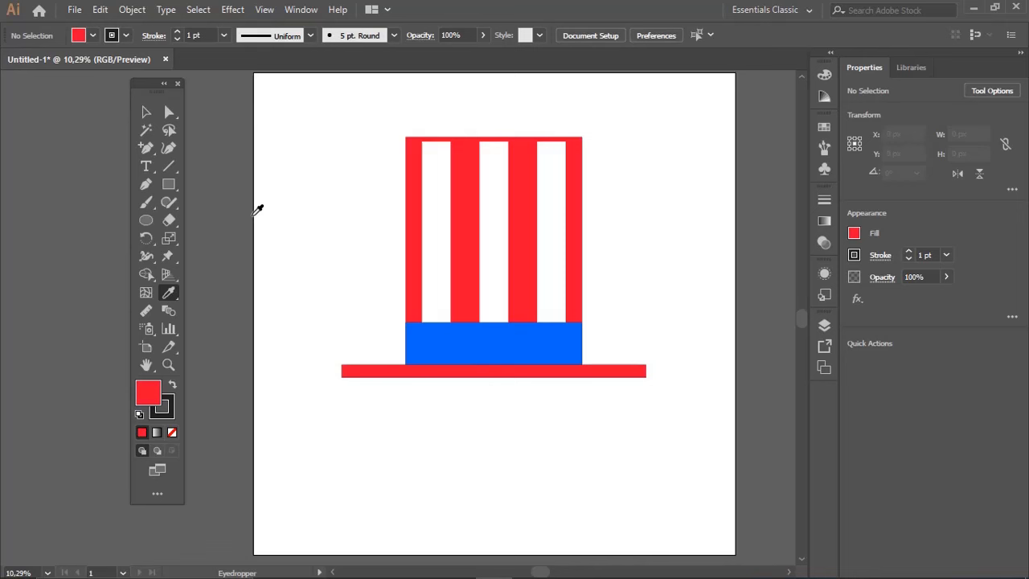
Draw a star about 161 px wide at the blue band's left end and give it the white stripe's appearance
left_click(147, 224)
left_click_drag(172, 188, 211, 237)
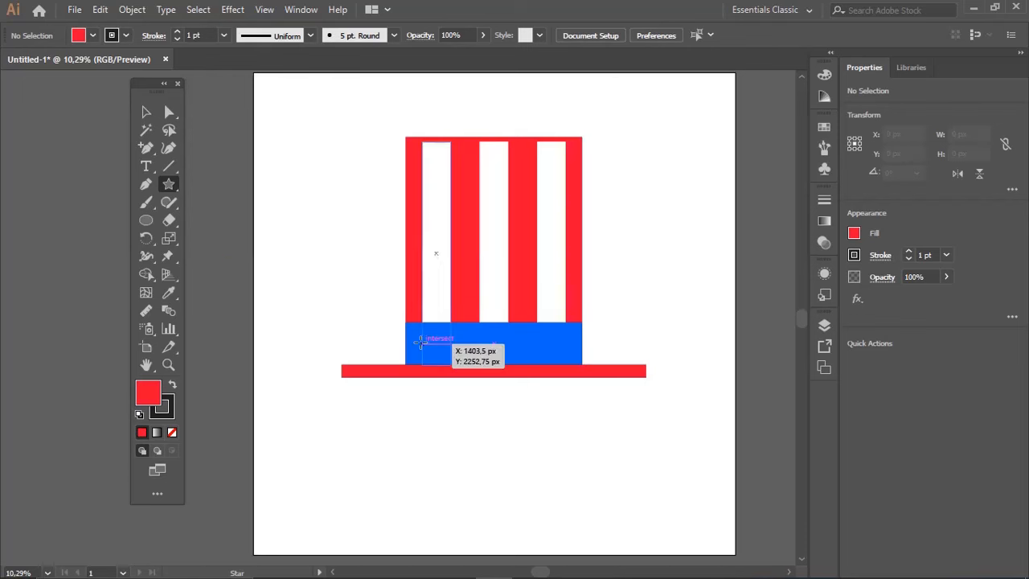
left_click_drag(419, 341, 430, 348)
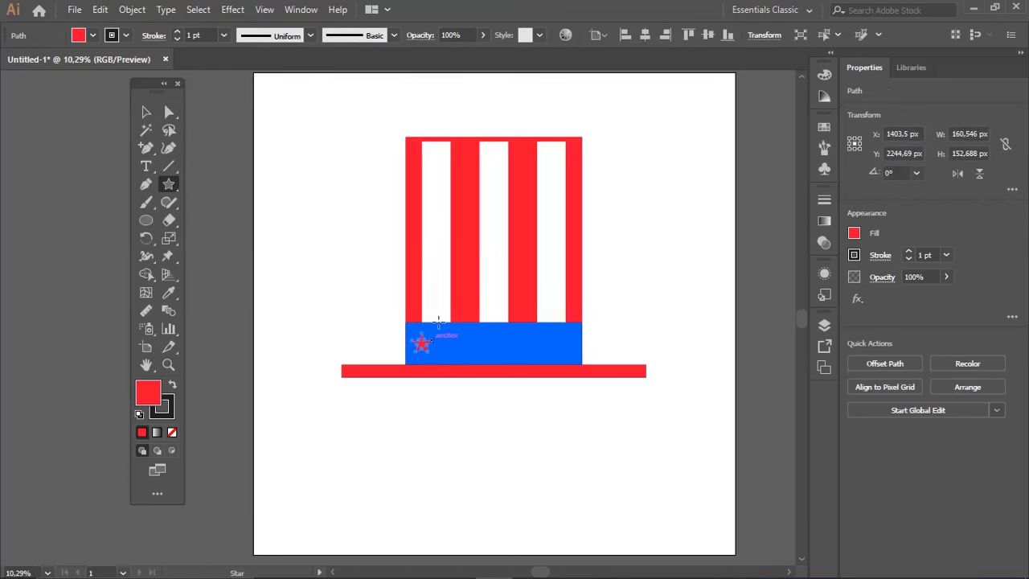
key("i")
left_click(434, 289)
key("v")
left_click(455, 406)
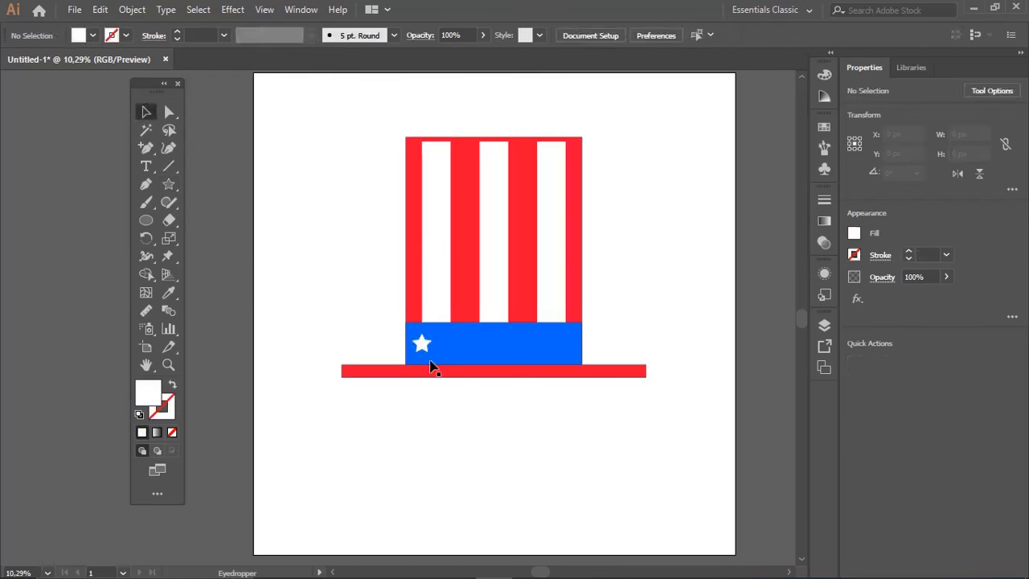
Copy the white star horizontally along the blue band at equal spacing until there are five stars
left_click_drag(423, 345, 472, 351)
key("ctrl+d")
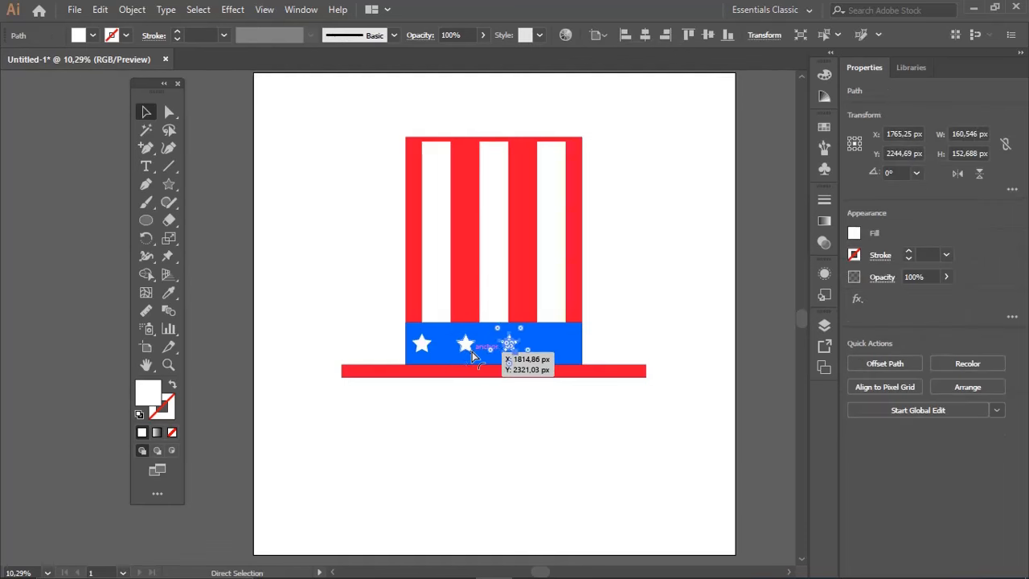
key("ctrl+d")
key("ctrl+d")
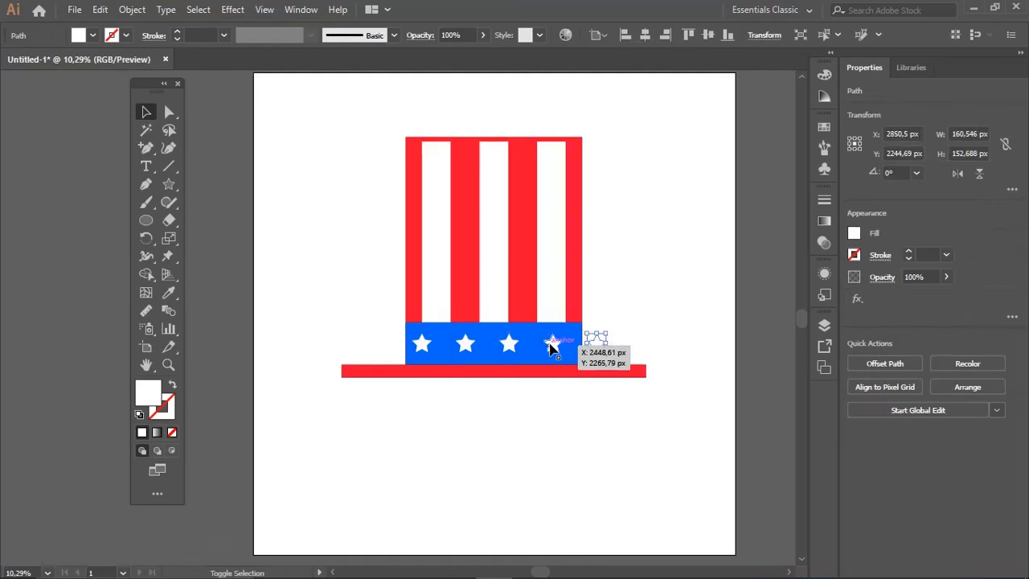
Scale the five stars together to about 1311 px wide so the row fits inside the blue band
left_click(552, 344, "shift")
left_click(508, 344, "shift")
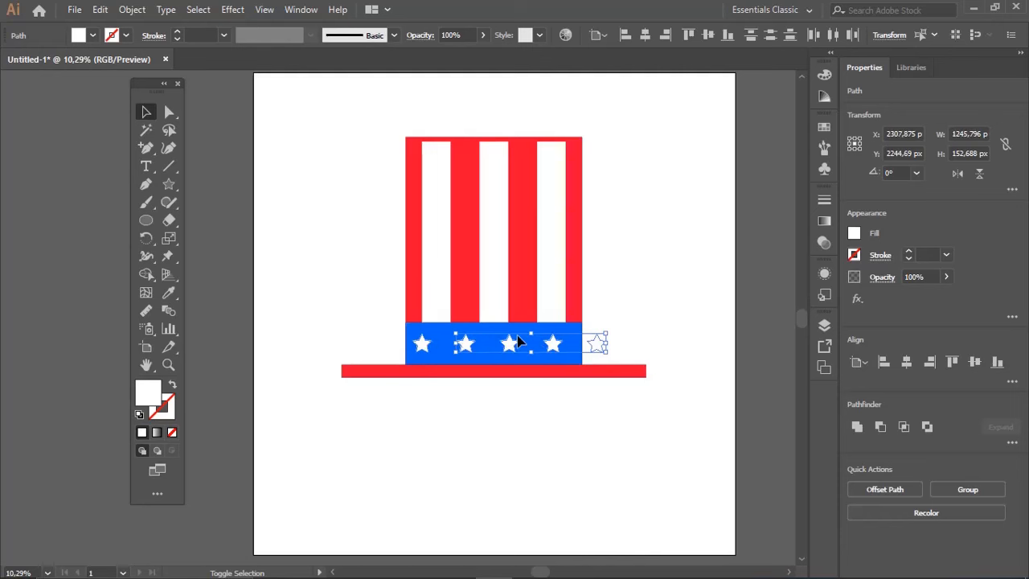
left_click(596, 344, "shift")
left_click_drag(606, 332, 580, 340)
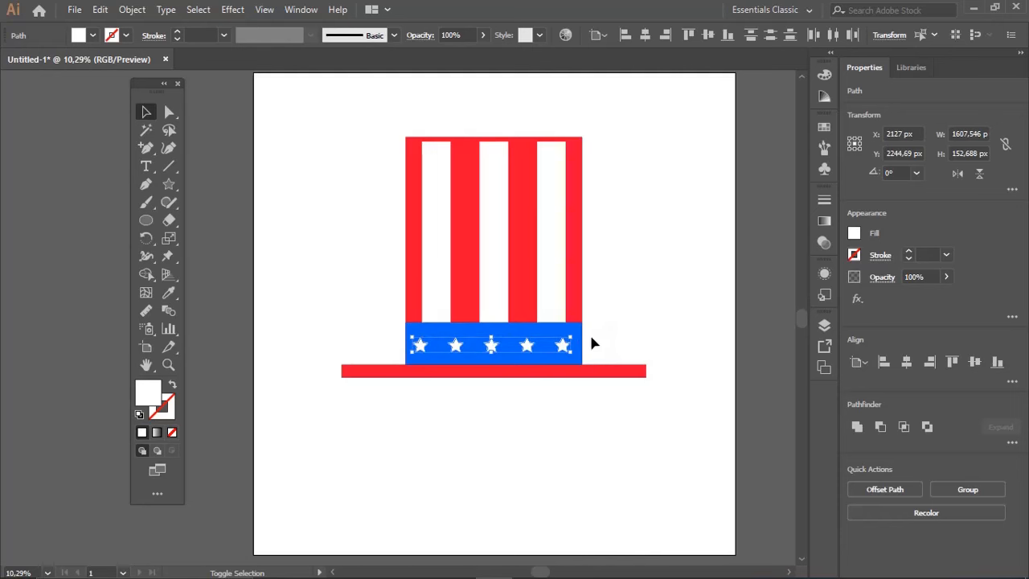
key("a")
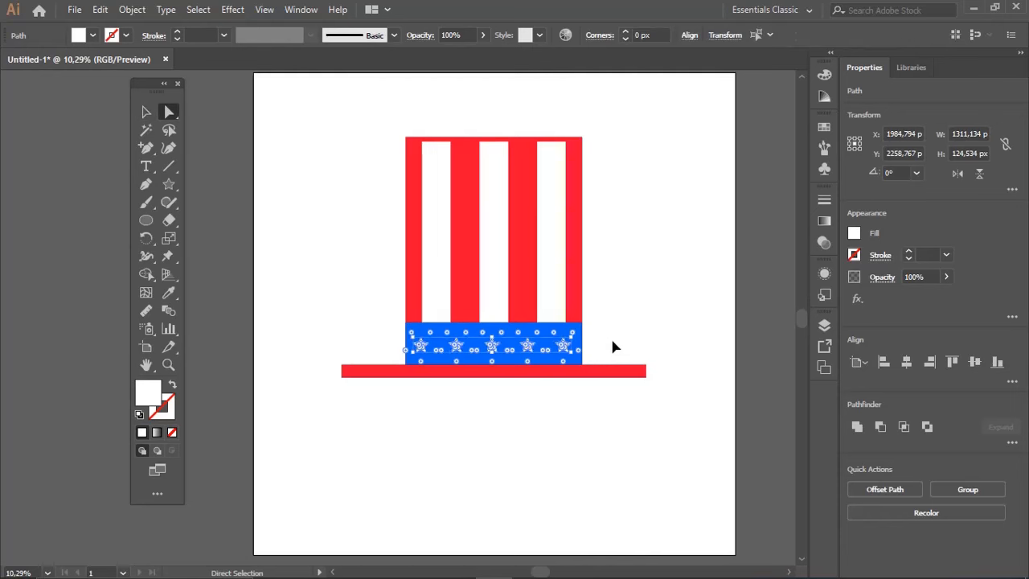
left_click_drag(687, 351, 649, 375)
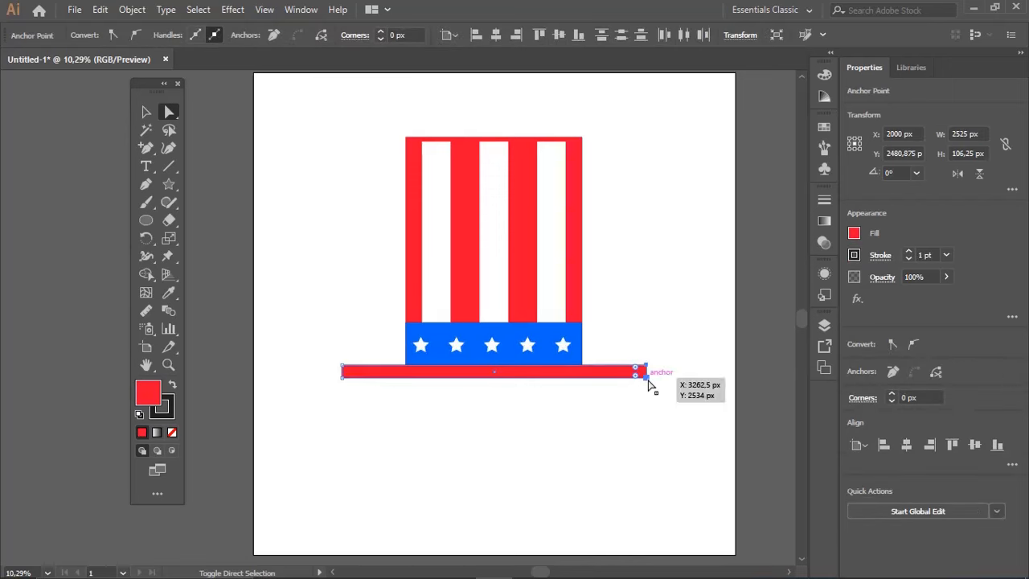
left_click_drag(332, 360, 356, 391)
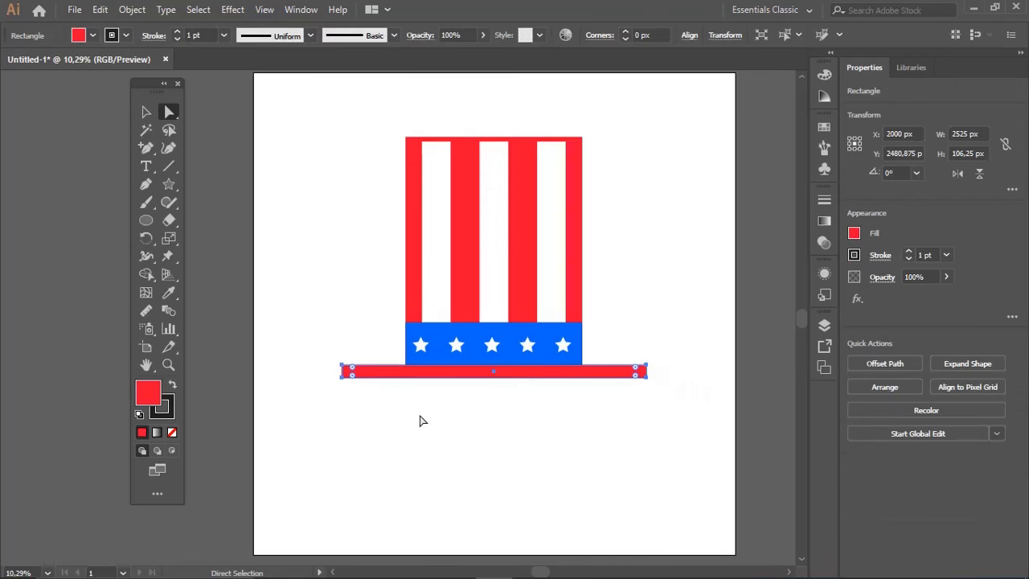
key("v")
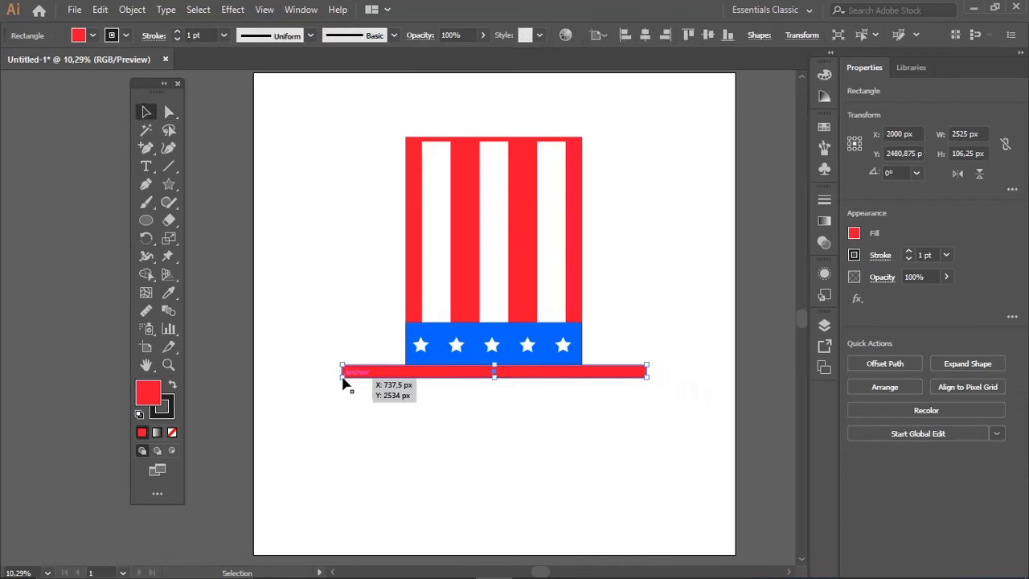
left_click(489, 390)
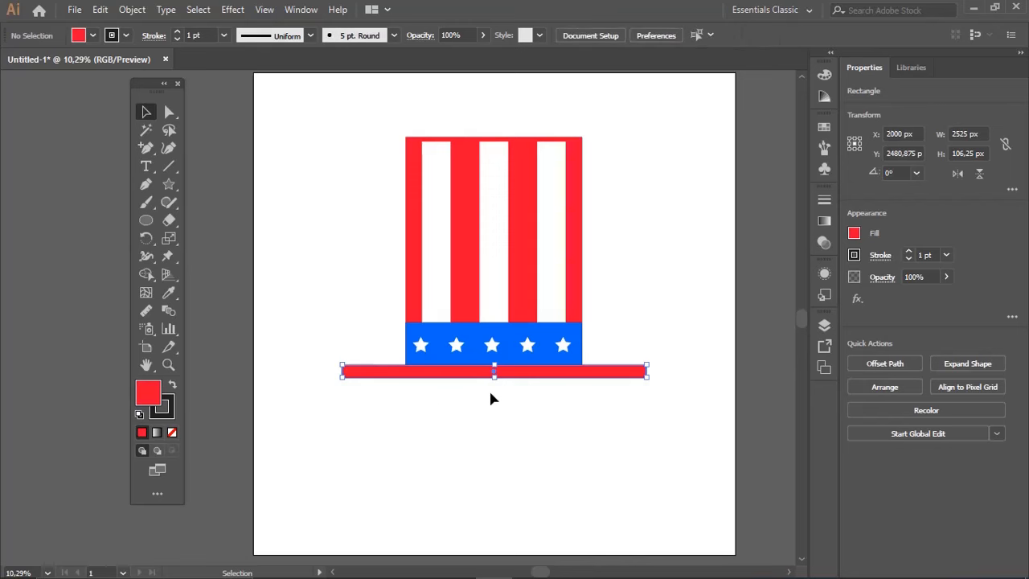
Narrow the red brim symmetrically about its centre to about 2298 px wide
key("z")
left_click(492, 389)
left_click_drag(499, 388, 592, 414)
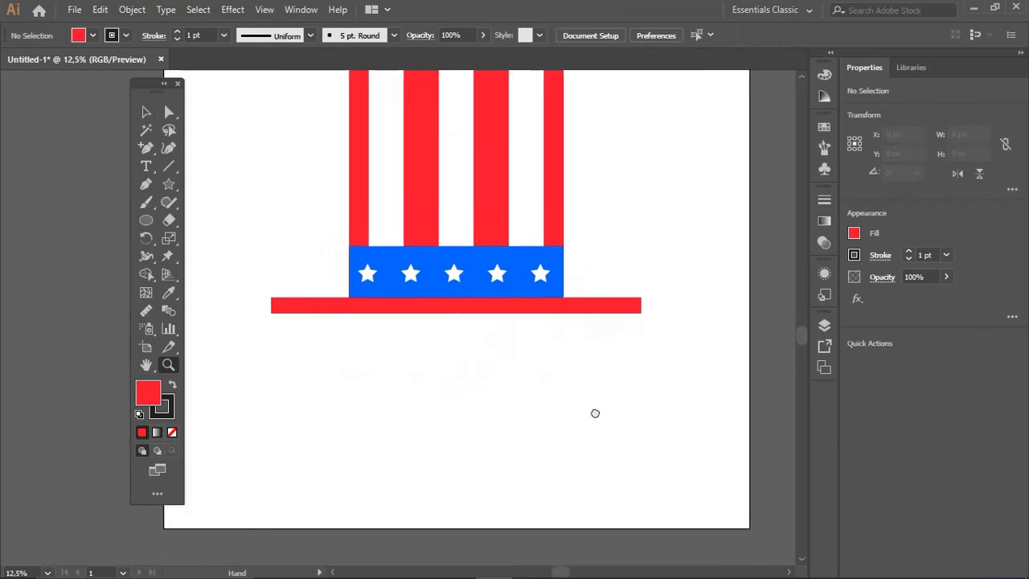
key("v")
left_click(674, 331)
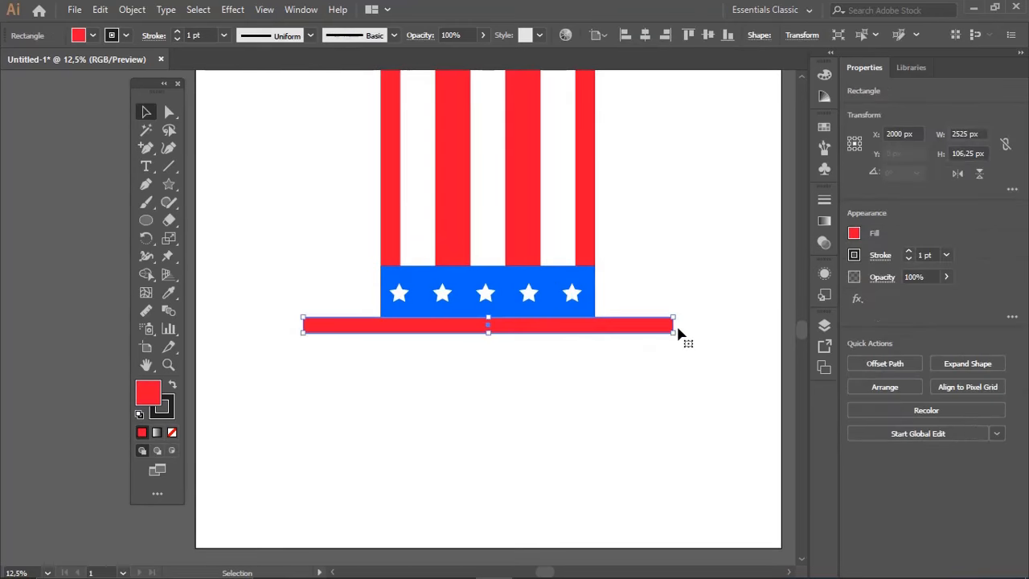
left_click_drag(673, 333, 641, 335)
left_click_drag(505, 334, 532, 348)
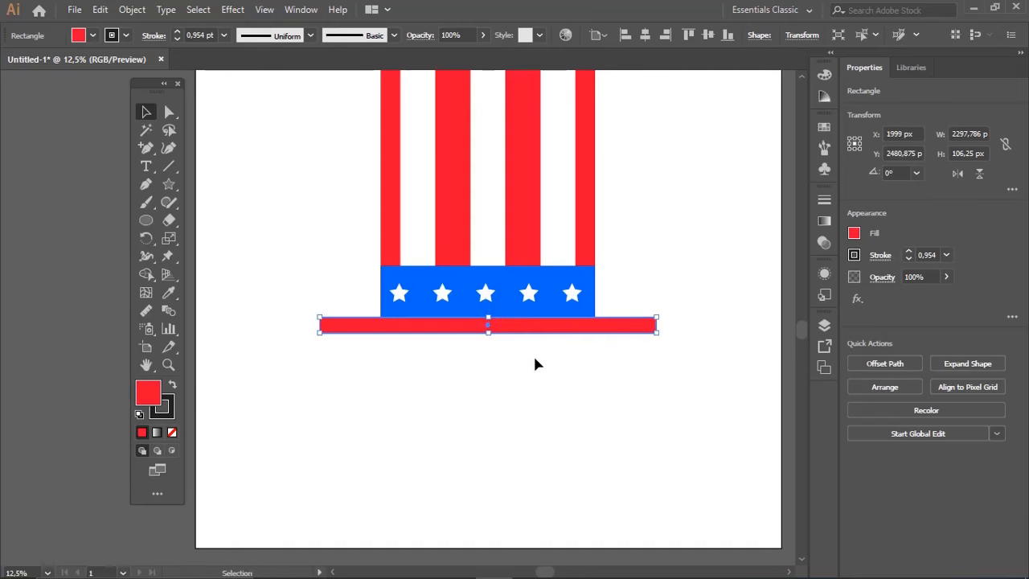
left_click(537, 365)
Round all four corners of the red brim fully so both of its ends become semicircular
key("a")
left_click_drag(298, 294, 393, 356)
left_click_drag(707, 292, 627, 357)
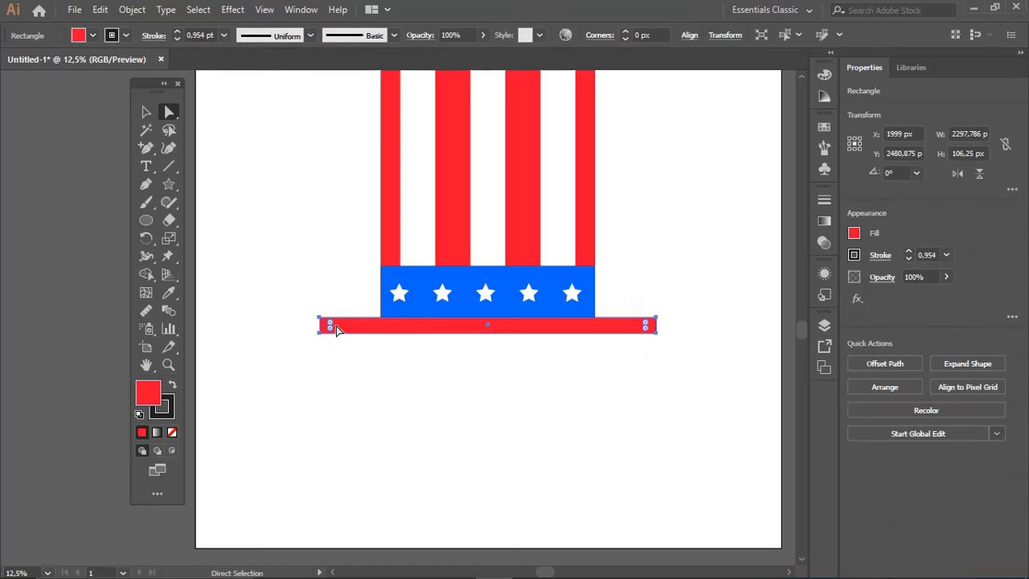
left_click_drag(336, 330, 330, 325)
left_click(474, 397)
Slightly round the two top corners of the red hat body, leaving its lower corners square
left_click_drag(684, 170, 720, 341)
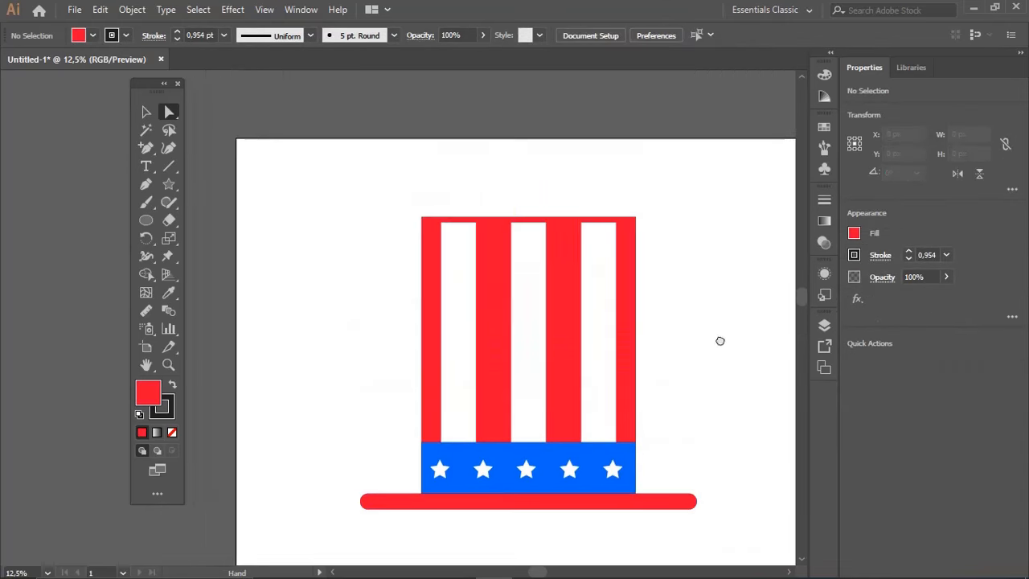
left_click_drag(632, 228, 632, 228)
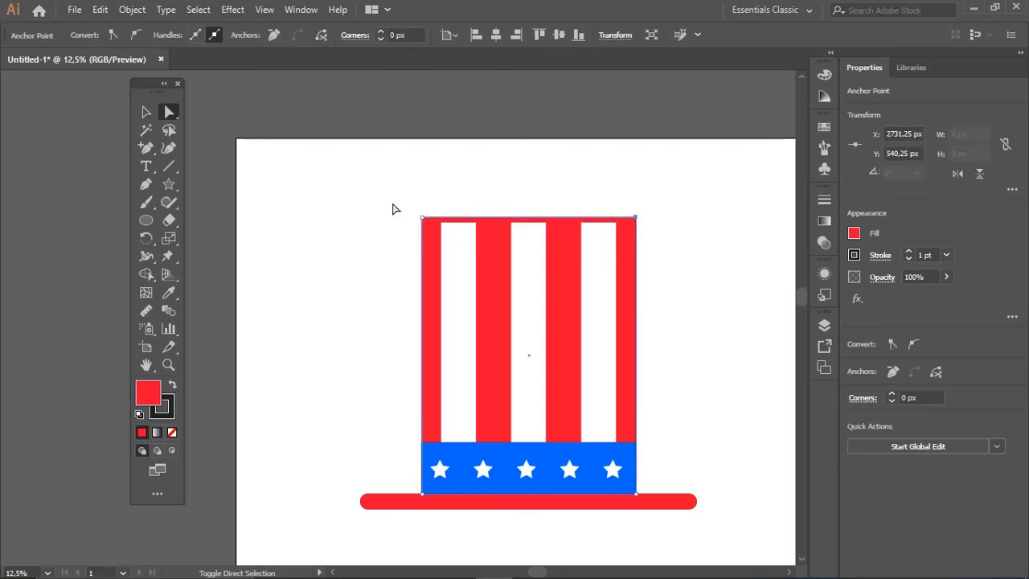
left_click_drag(422, 234, 435, 234)
left_click(535, 206)
Remove the stroke from all parts of the hat at once
key("z")
left_click(553, 318, "alt")
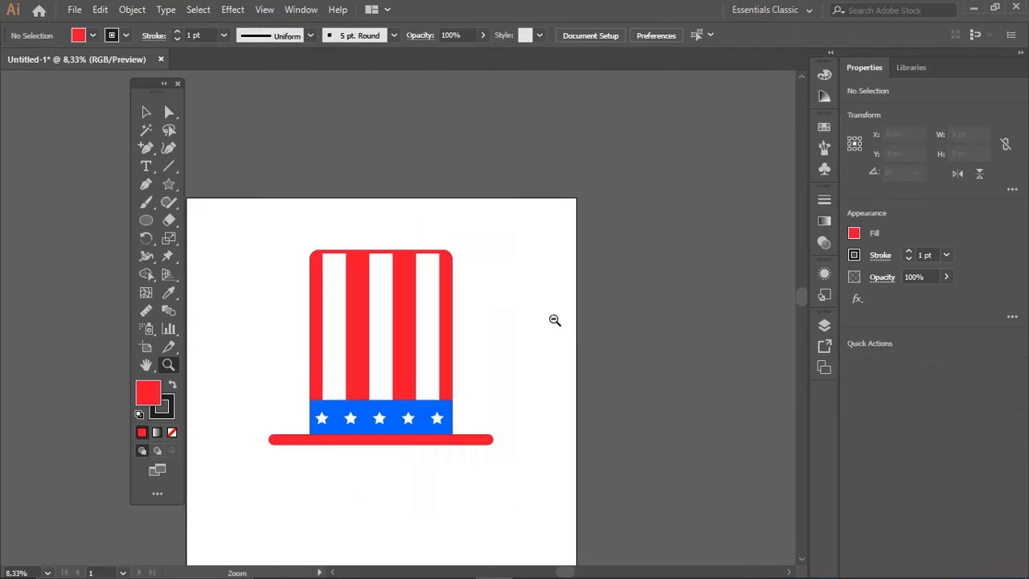
left_click_drag(554, 320, 574, 299)
key("v")
left_click_drag(288, 217, 538, 460)
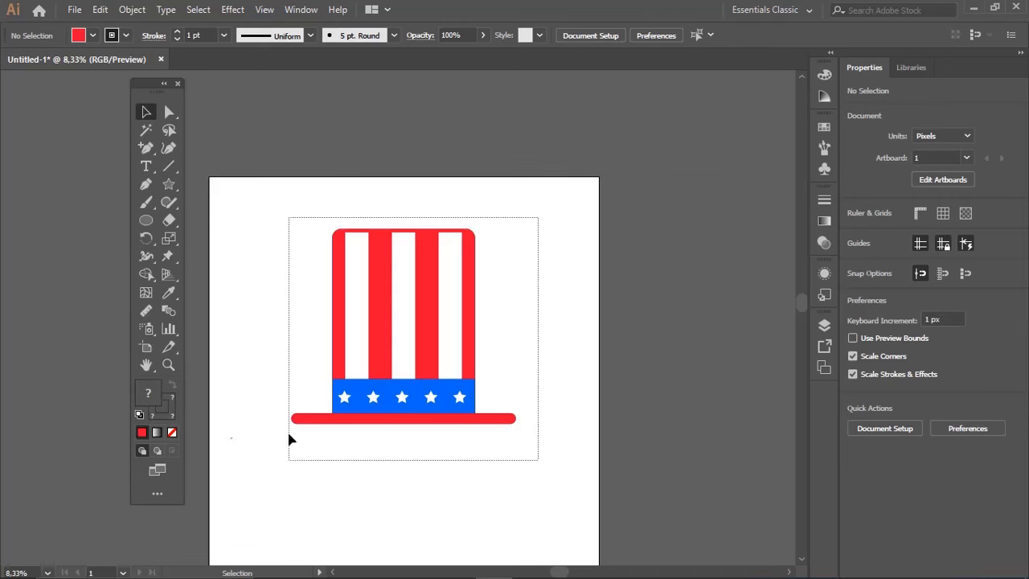
left_click(172, 417)
left_click(172, 432)
left_click(295, 442)
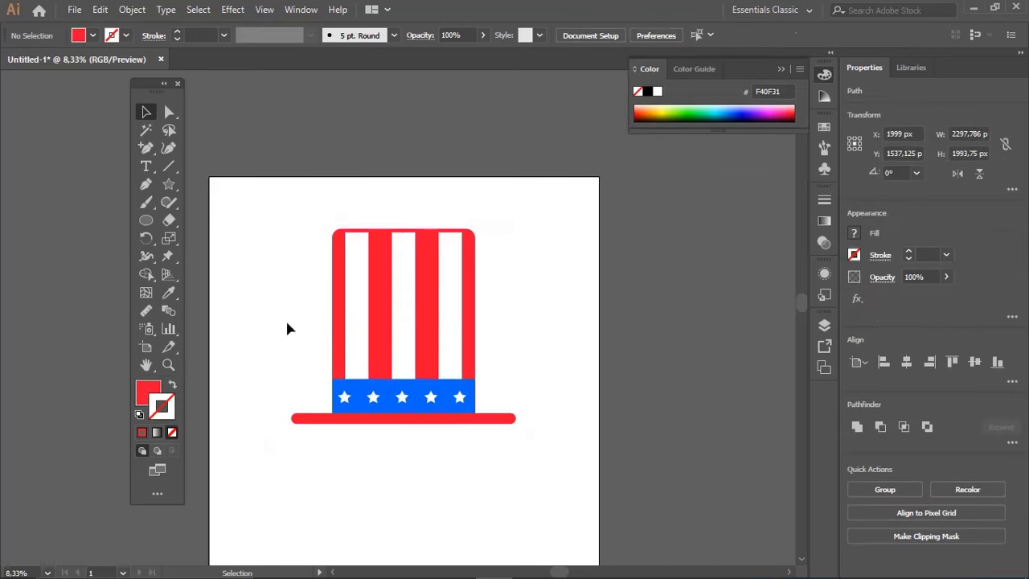
mouse_move(269, 217)
left_mouse_down()
mouse_move(436, 346)
mouse_move(540, 455)
left_mouse_up()
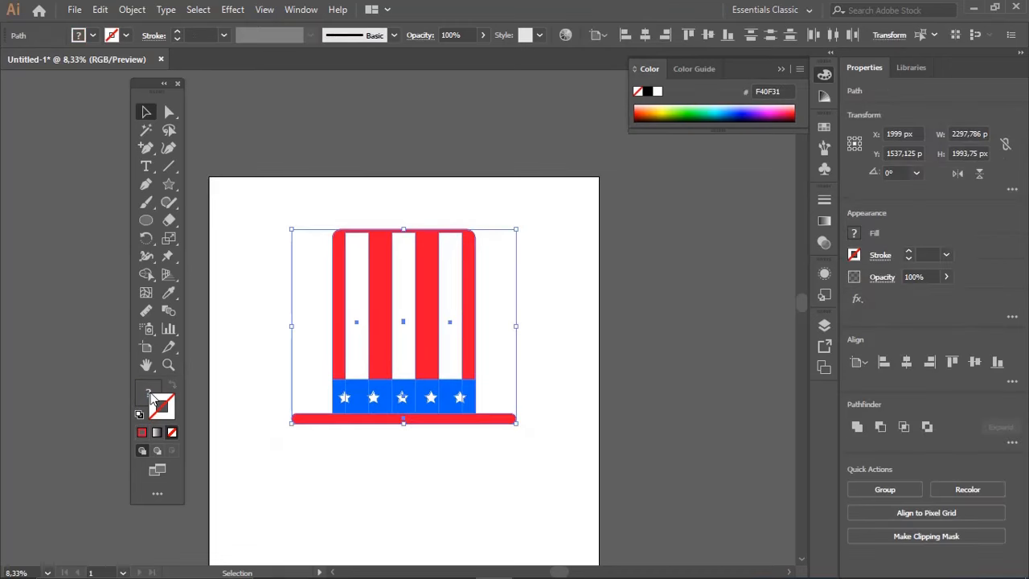
left_click(278, 393)
Group the hat parts and scale them to about 1032 px wide, placed outside the artboard's left edge
key("a")
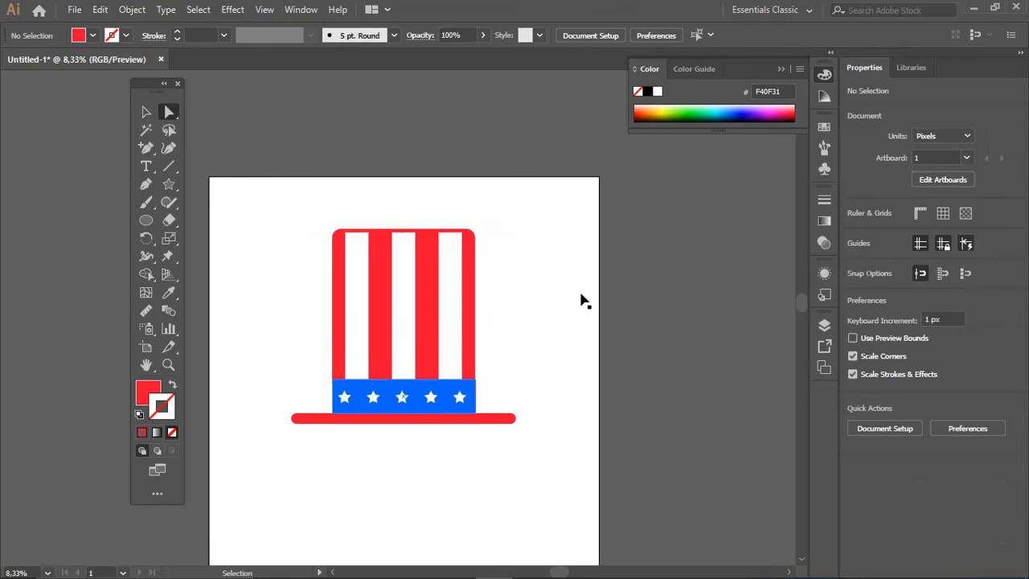
key("v")
left_click_drag(276, 204, 392, 316)
left_click_drag(414, 350, 563, 380)
left_click_drag(492, 324, 292, 323)
left_click(264, 213)
Create a red square 1000 px wide and 1000 px high with the Rectangle tool
left_click(147, 220)
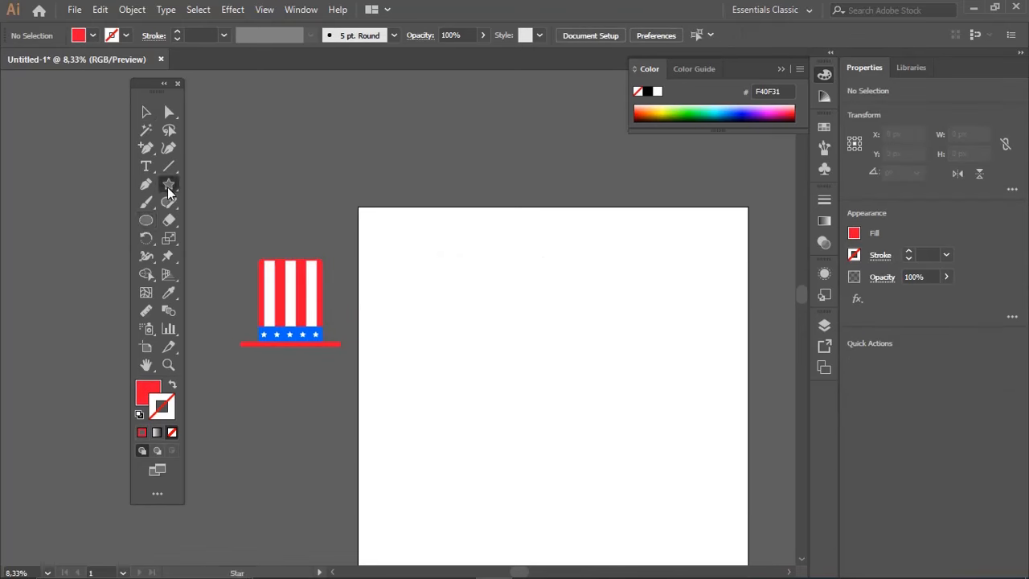
left_click_drag(169, 190, 233, 179)
left_click(412, 184)
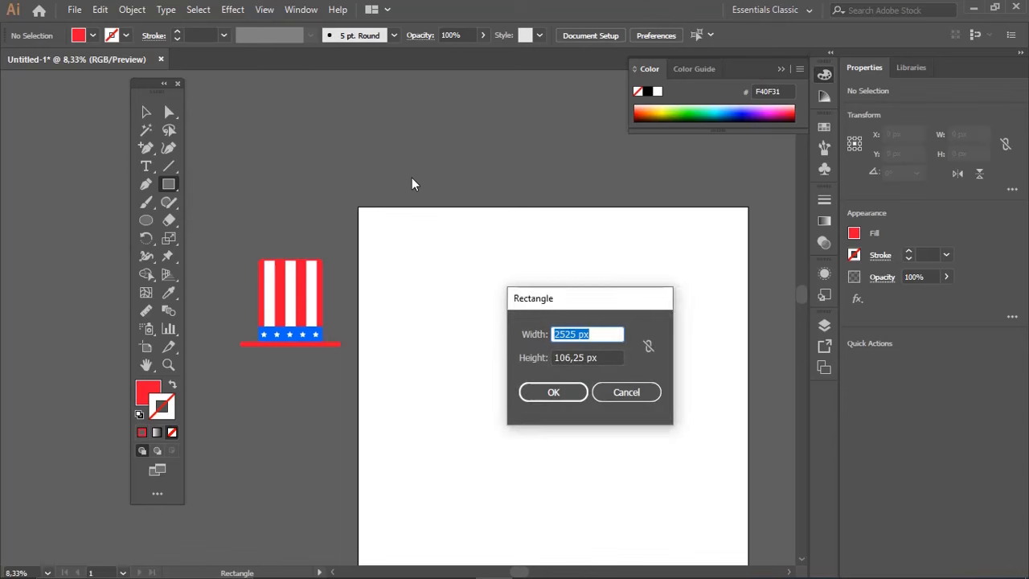
type("1000")
key("Tab")
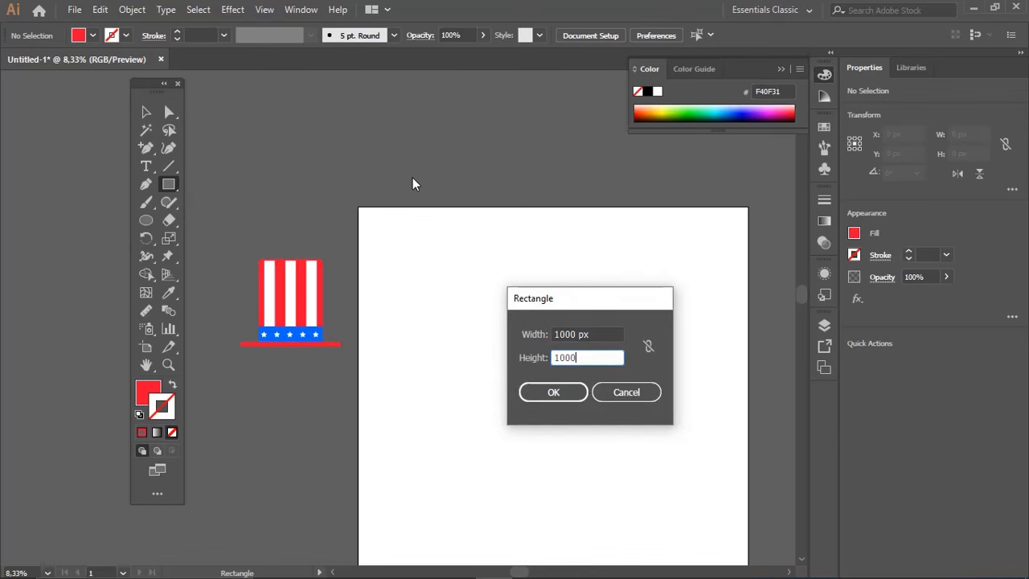
type("1000")
key("Return")
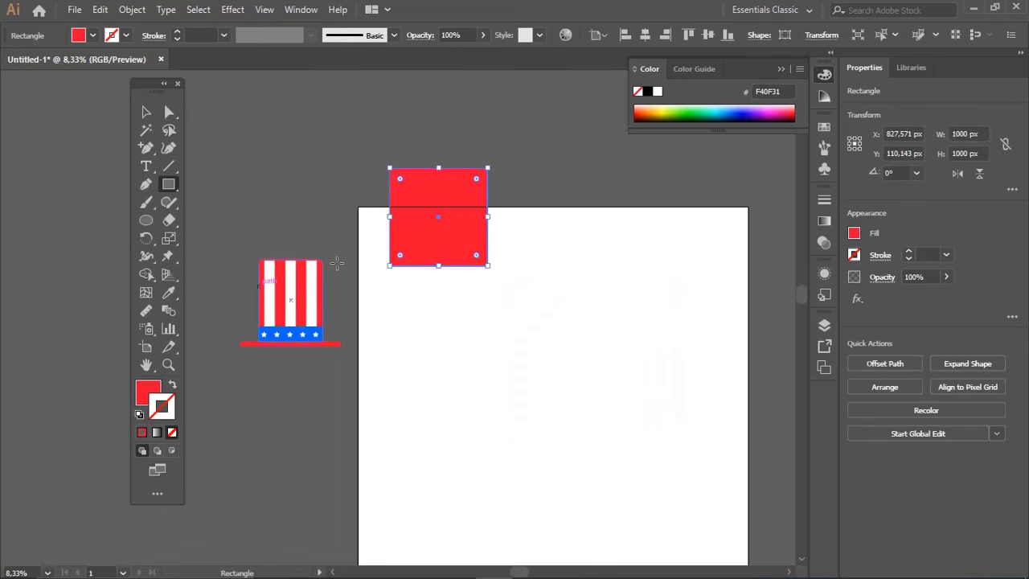
Snap the red square into the artboard's top-left corner and place a copy flush against its right side
key("v")
left_click_drag(450, 245, 490, 329)
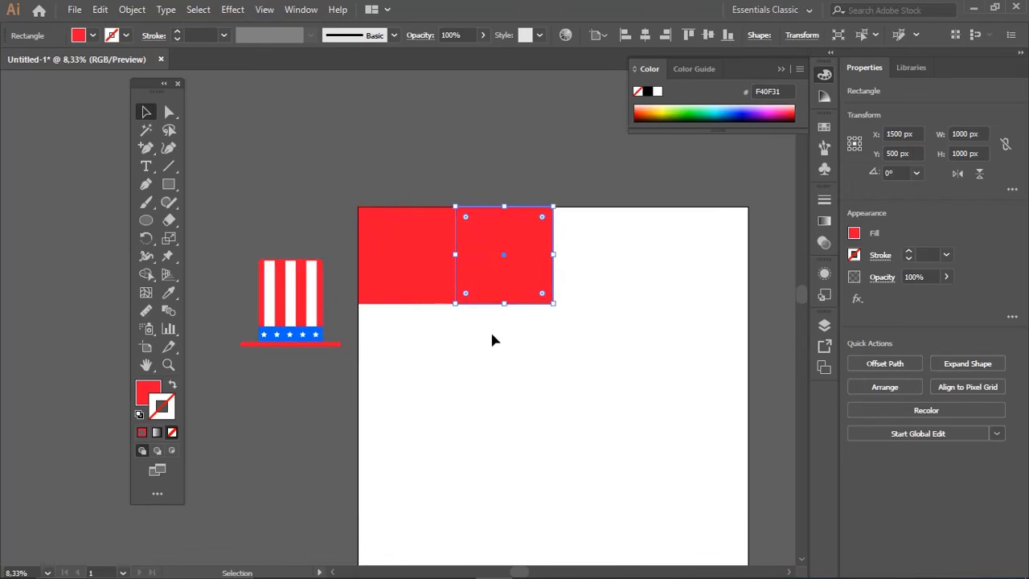
left_click(490, 329)
Fill the corner square with white by sampling the blank artboard with the Eyedropper
key("a")
left_click(426, 299)
key("i")
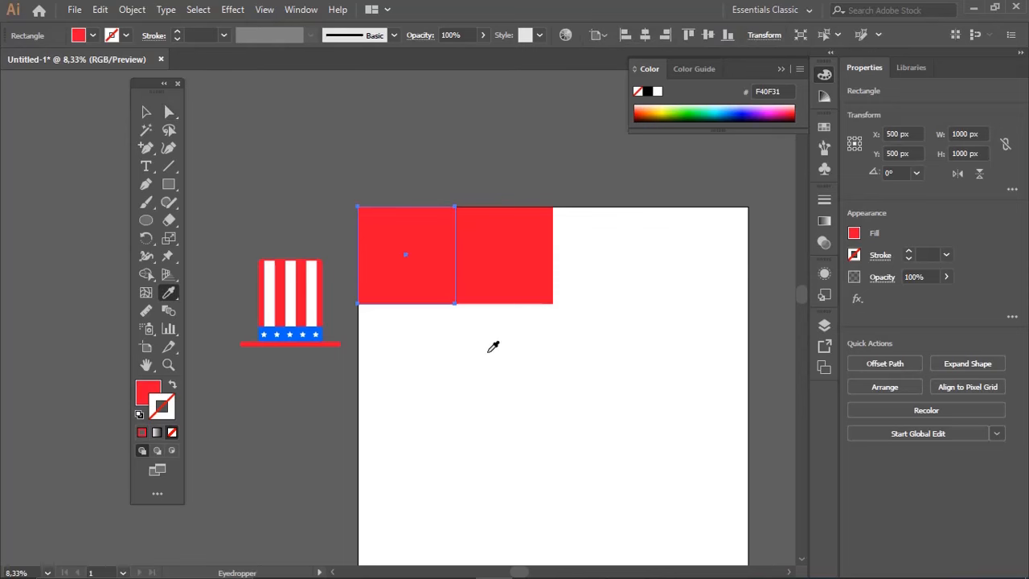
left_click(408, 371)
key("ctrl+shift+a")
Centre the hat group and the white square horizontally and vertically on the artboard
key("v")
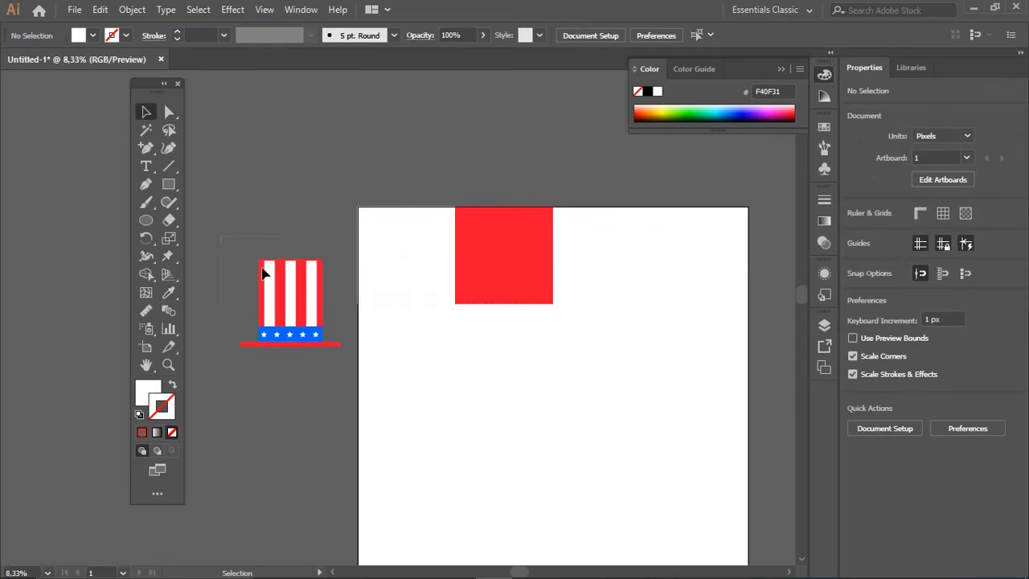
left_click_drag(341, 372, 343, 372)
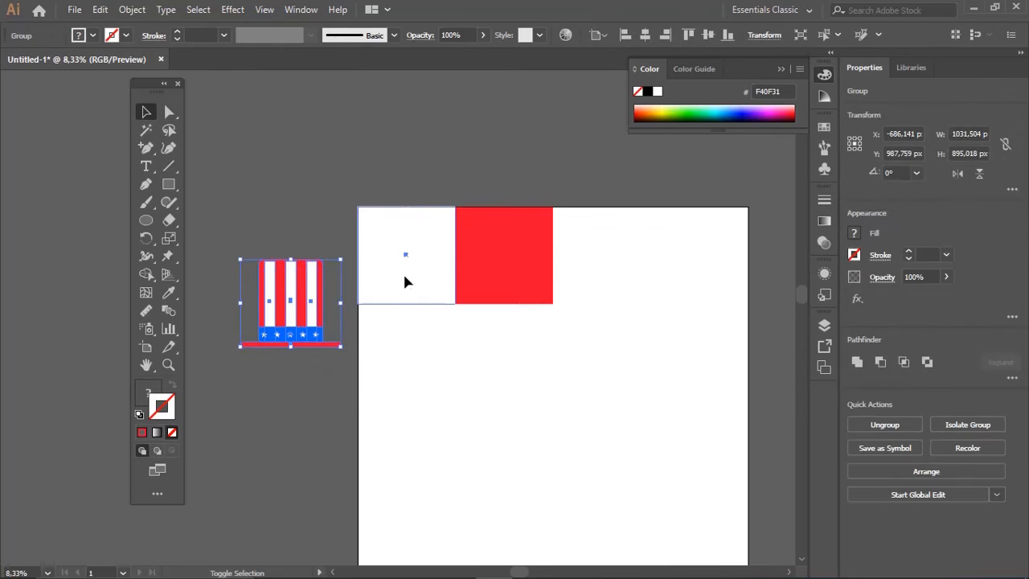
left_click(403, 275, "shift")
left_click(644, 35)
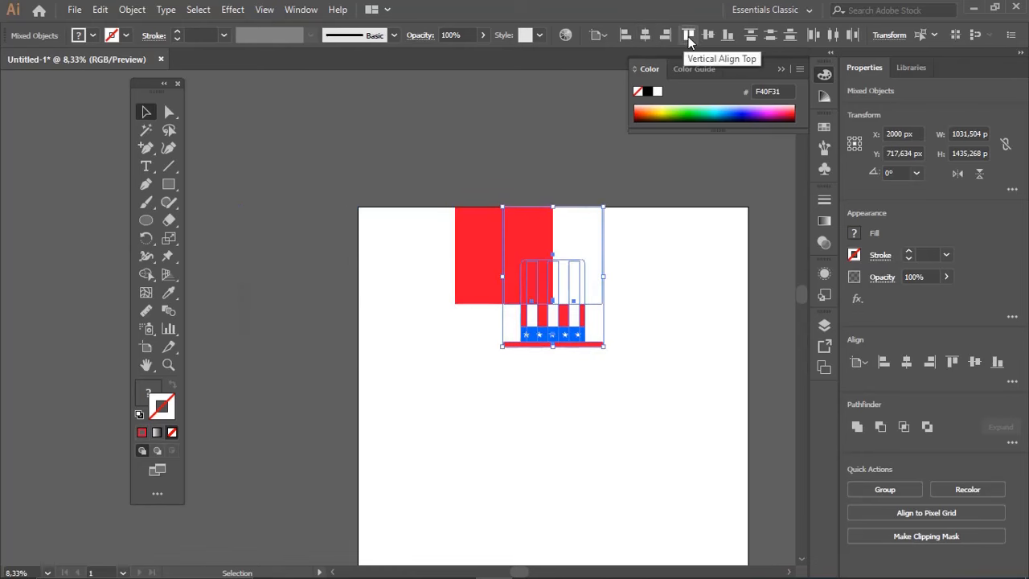
left_click(707, 35)
left_click(615, 374)
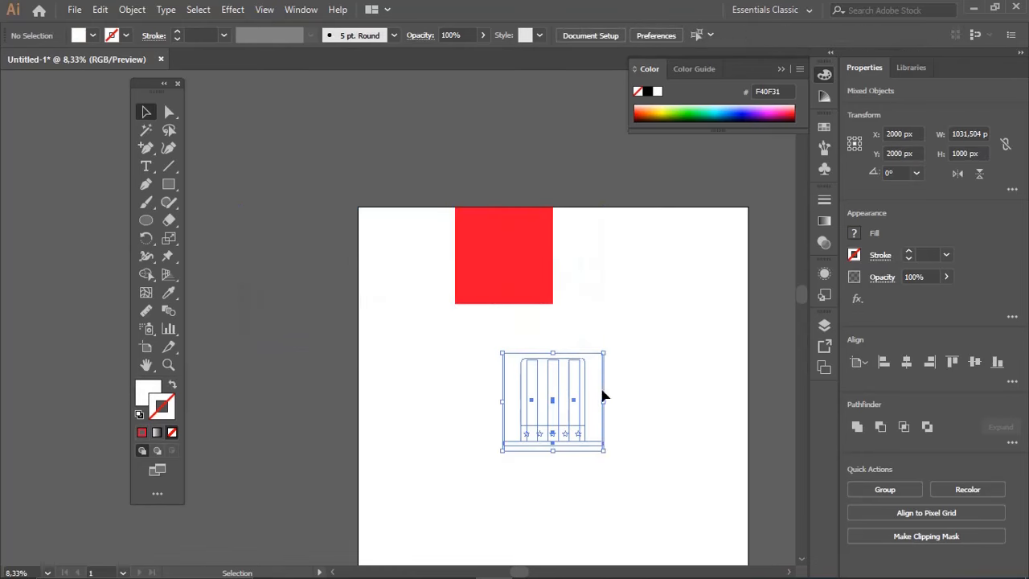
Scale the hat group down proportionally about its centre so it fits inside the white square with a margin
left_click(597, 392)
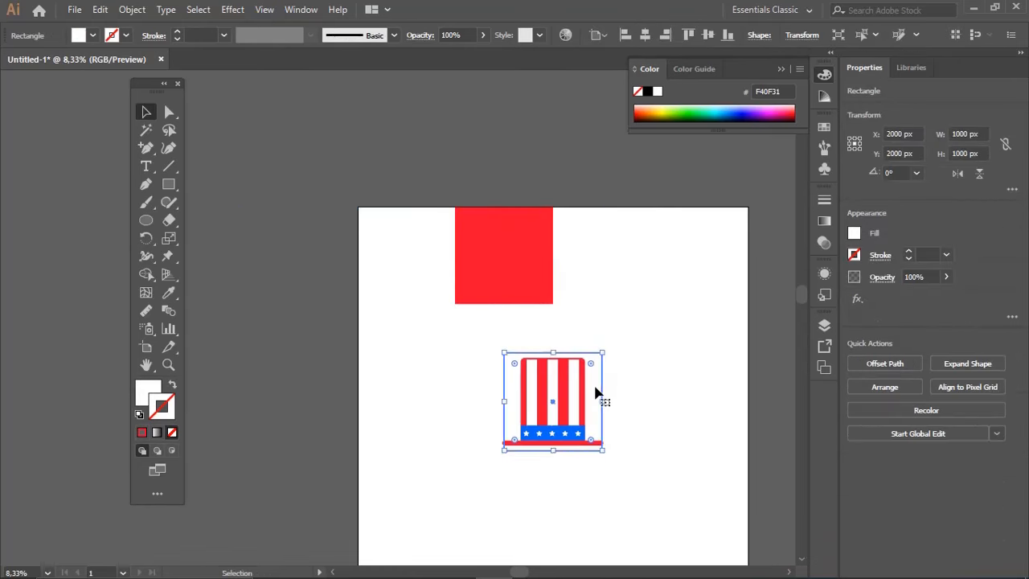
left_click(638, 404)
left_click(588, 410)
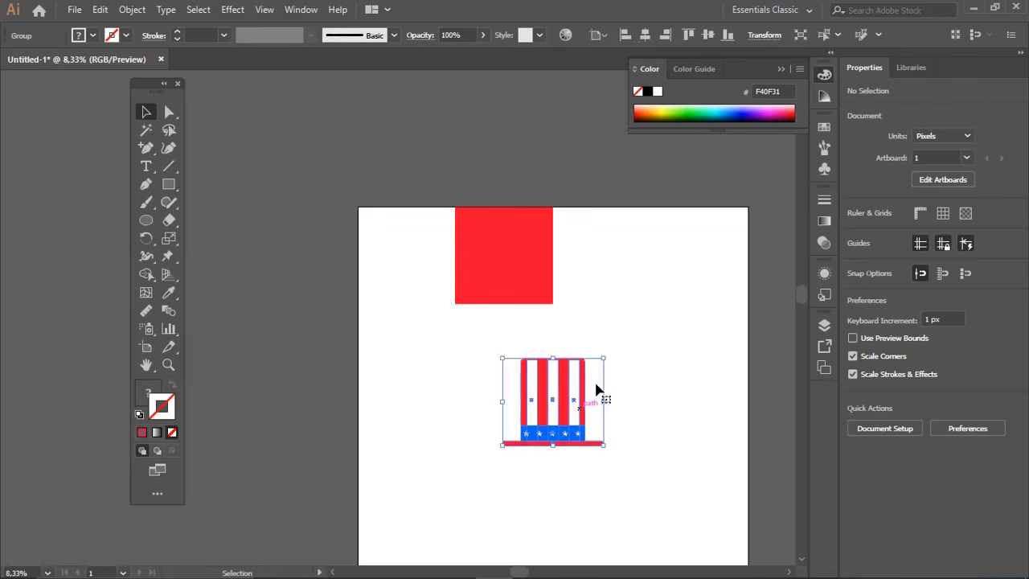
key("z")
left_click(592, 398)
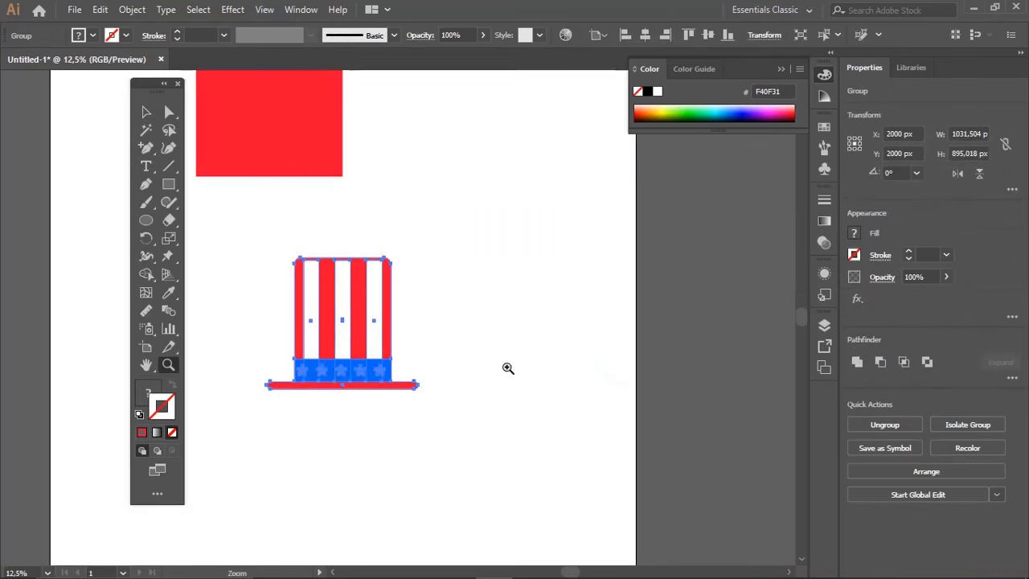
key("v")
left_click(454, 345)
key("space")
left_click_drag(452, 345, 538, 358)
left_click(475, 349)
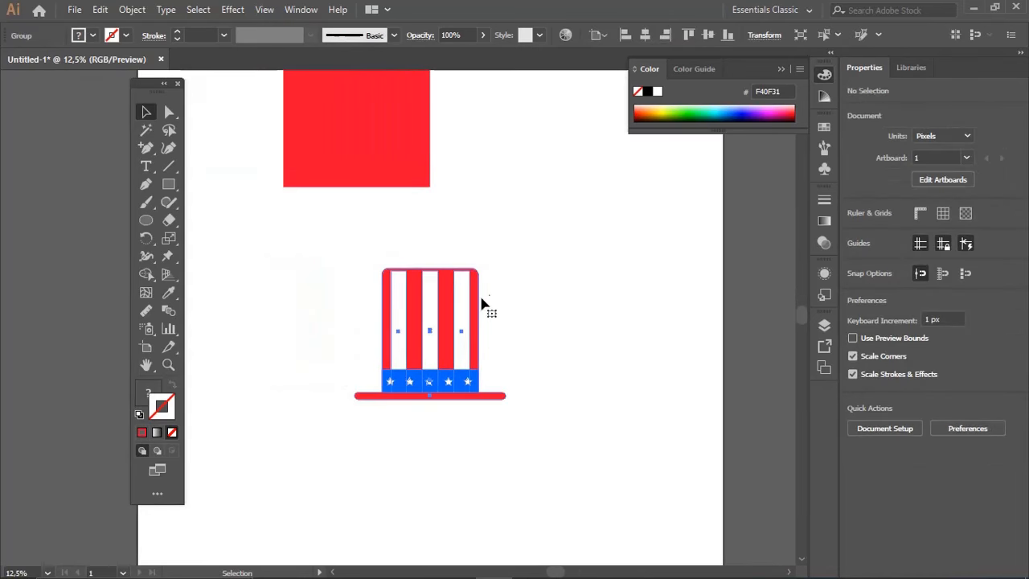
left_click_drag(504, 270, 489, 282)
Group the hat with its white square and align the group to the artboard's left and top edges
left_click_drag(318, 263, 546, 436)
key("ctrl+g")
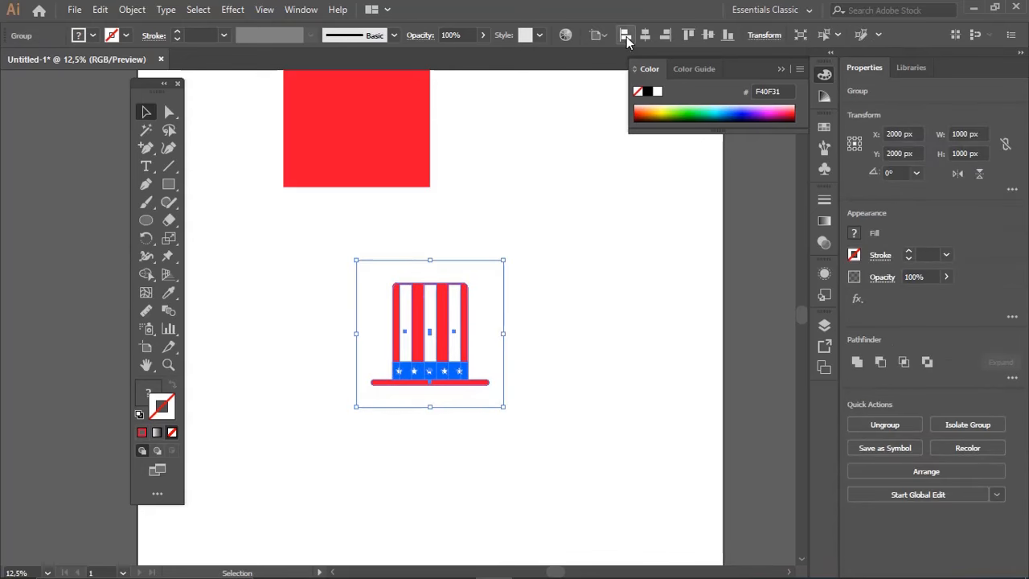
left_click(626, 34)
left_click(688, 35)
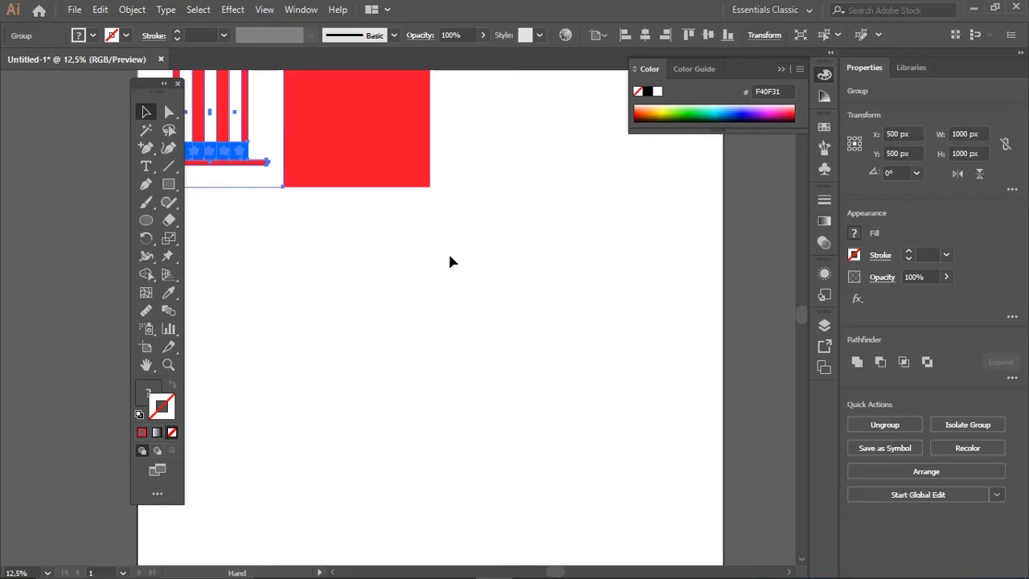
left_click_drag(450, 259, 556, 375)
Duplicate the red square, fit the copy as a 1000 by 500 px rectangle over its upper half, and fill it with the hat band's blue
key("a")
left_click(605, 257)
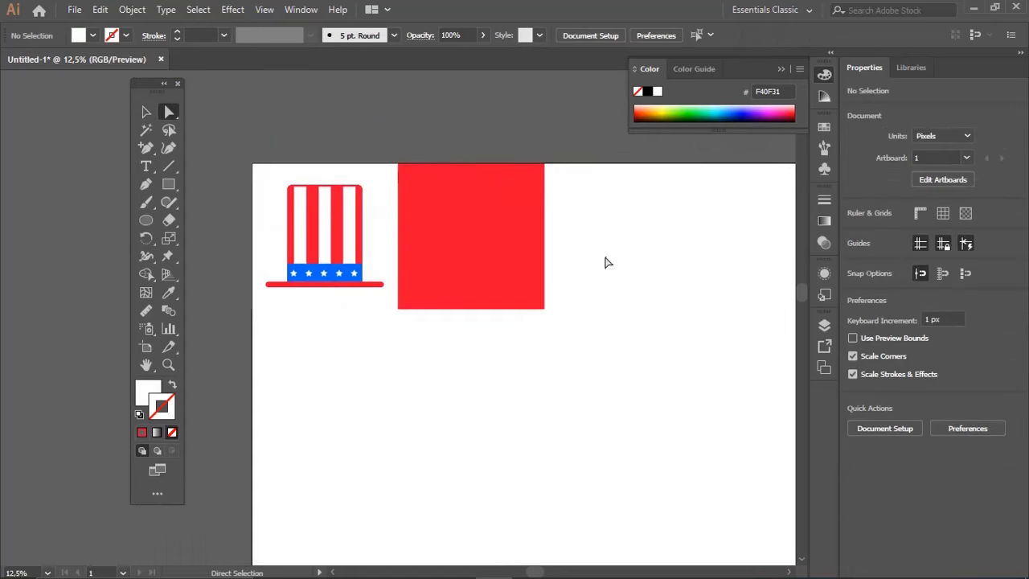
left_click(468, 253)
left_click_drag(469, 258, 638, 262)
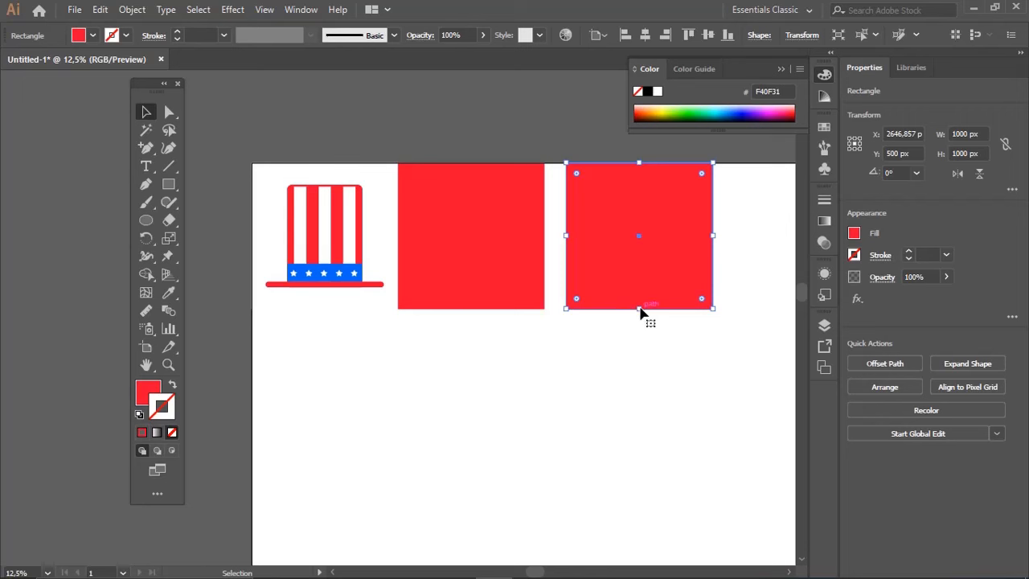
left_click_drag(641, 312, 481, 223)
key("i")
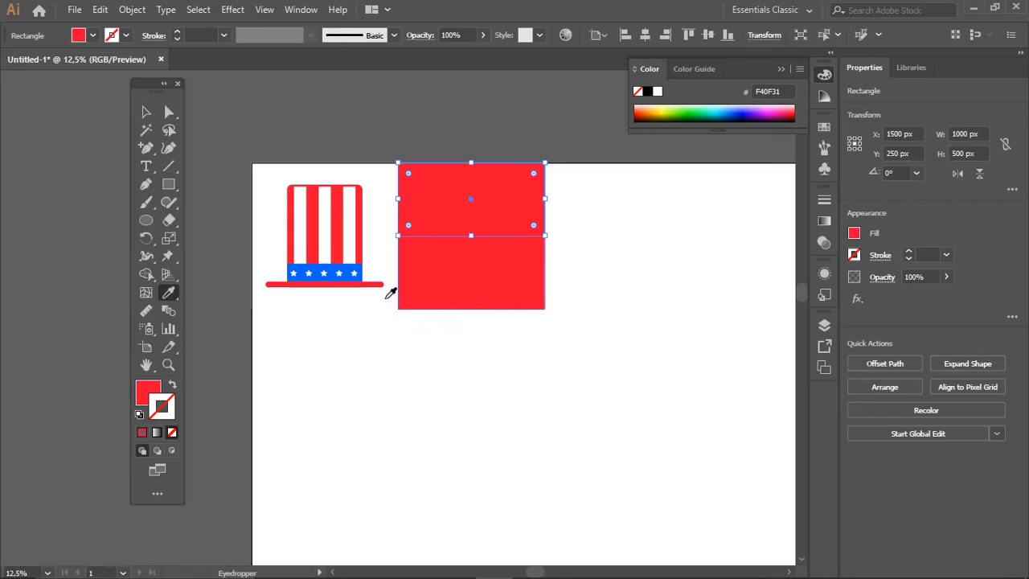
left_click(560, 262, "ctrl")
Recolour the upper blue rectangle and the hat band with the darker blue 024AA0
key("z")
left_click(468, 277)
key("space")
left_click_drag(470, 278, 602, 320)
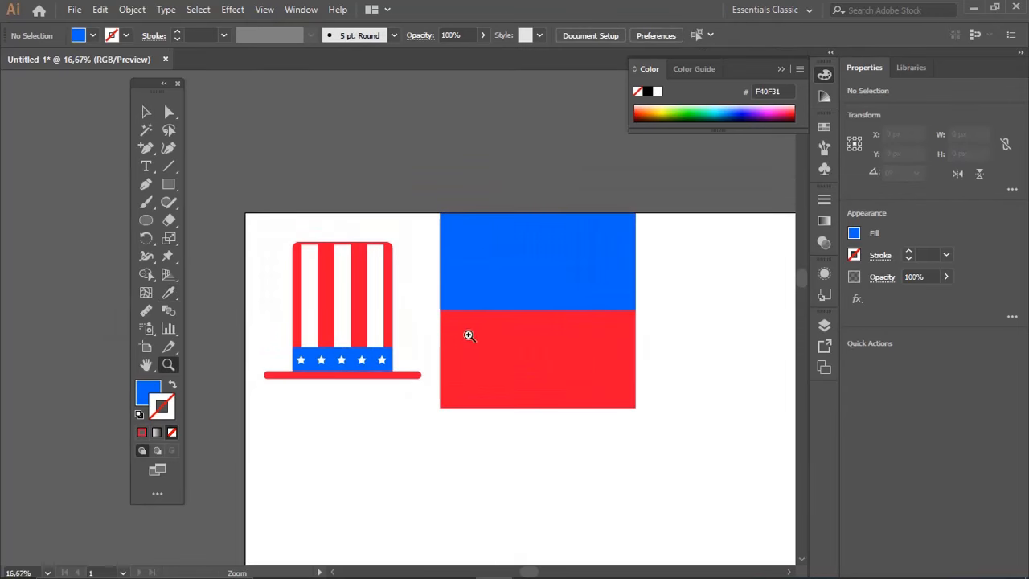
key("a")
left_click(501, 282)
left_click(350, 359, "shift")
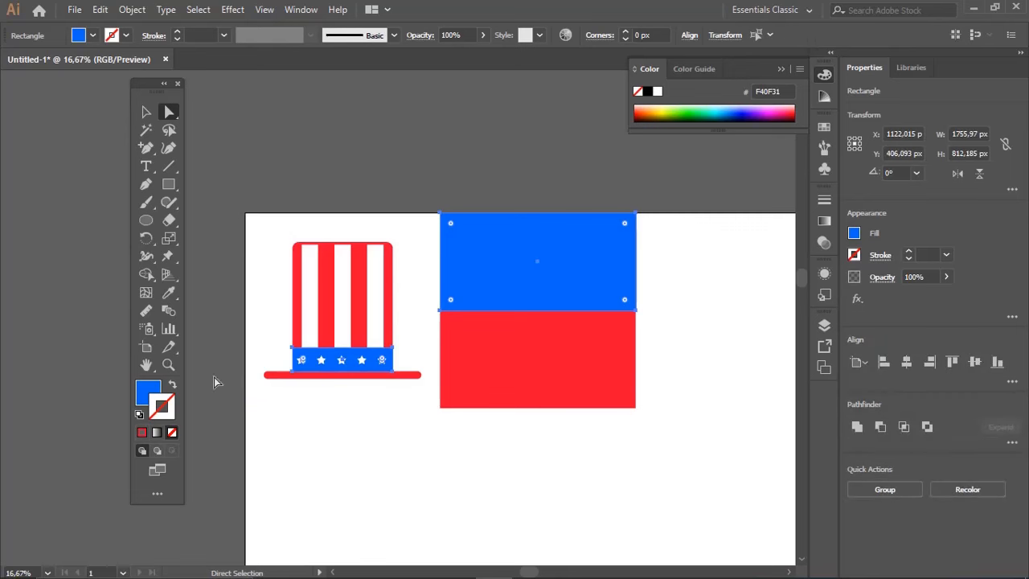
double_click(149, 394)
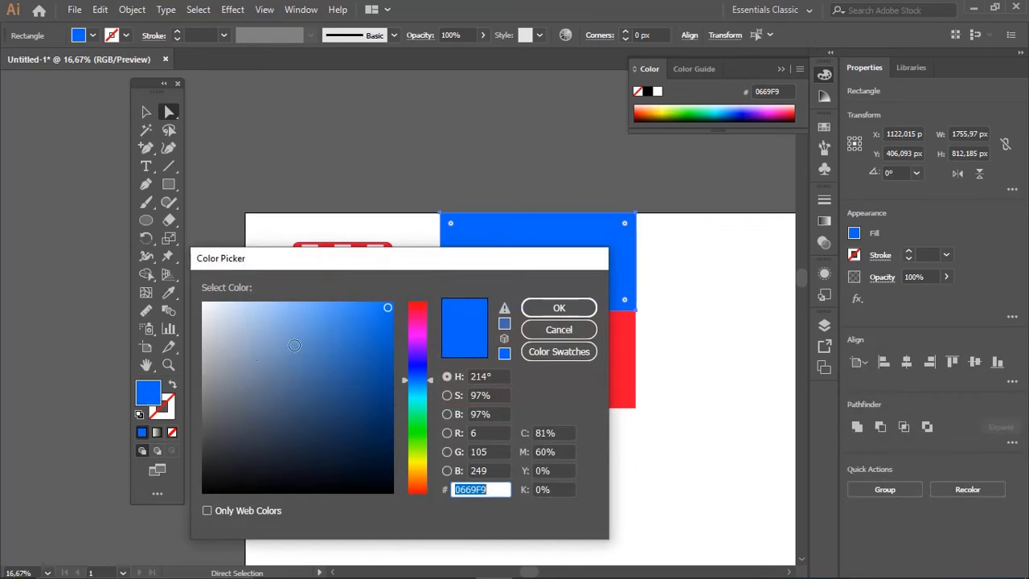
type("024AA0")
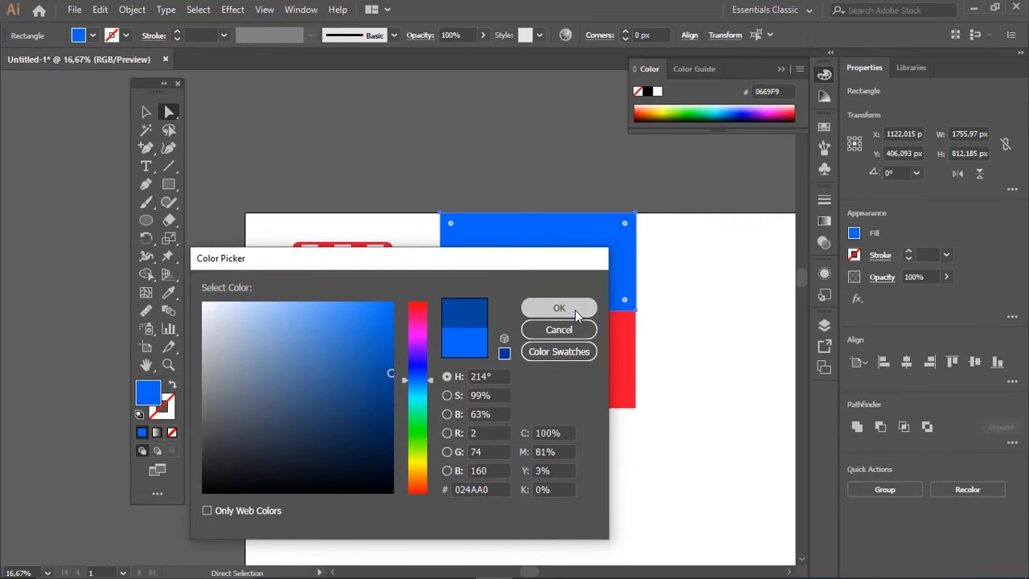
left_click(559, 307)
left_click(694, 313)
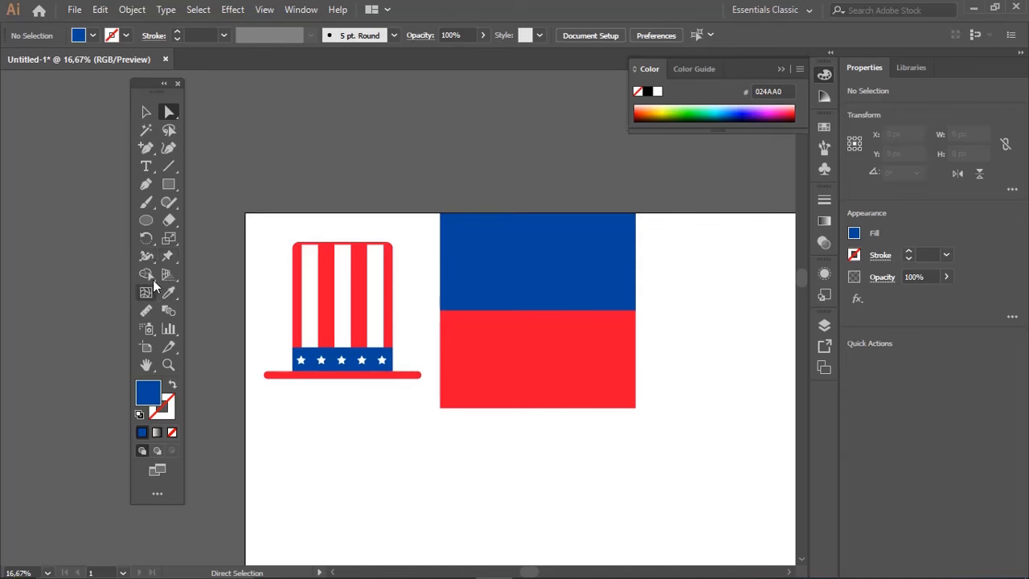
Draw a star about 68 px wide in the blue rectangle's upper-left corner and fill it with sampled white
left_click_drag(175, 188, 215, 236)
left_click_drag(460, 228, 464, 221)
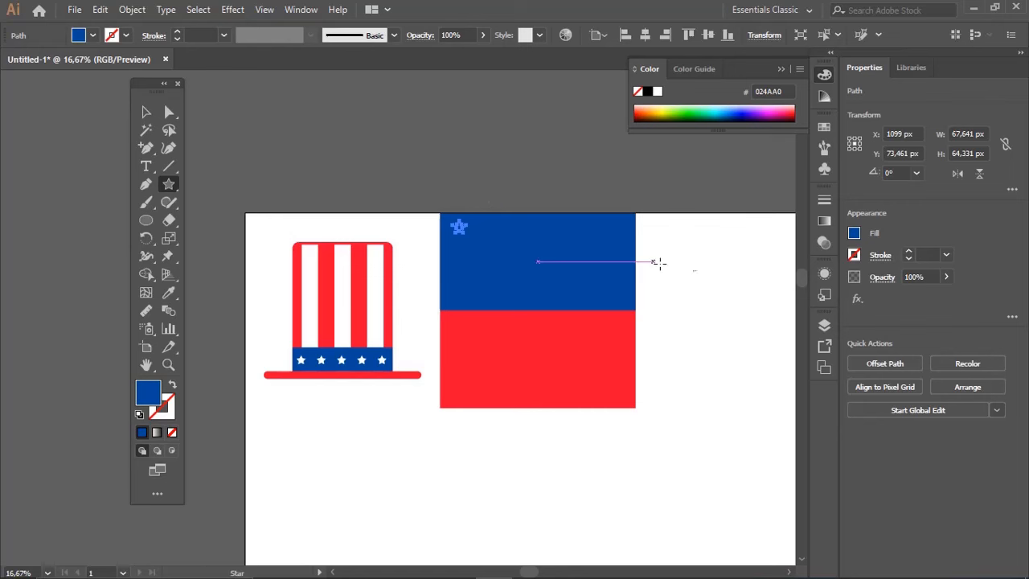
key("i")
left_click(701, 276)
left_click(493, 162, "ctrl")
key("v")
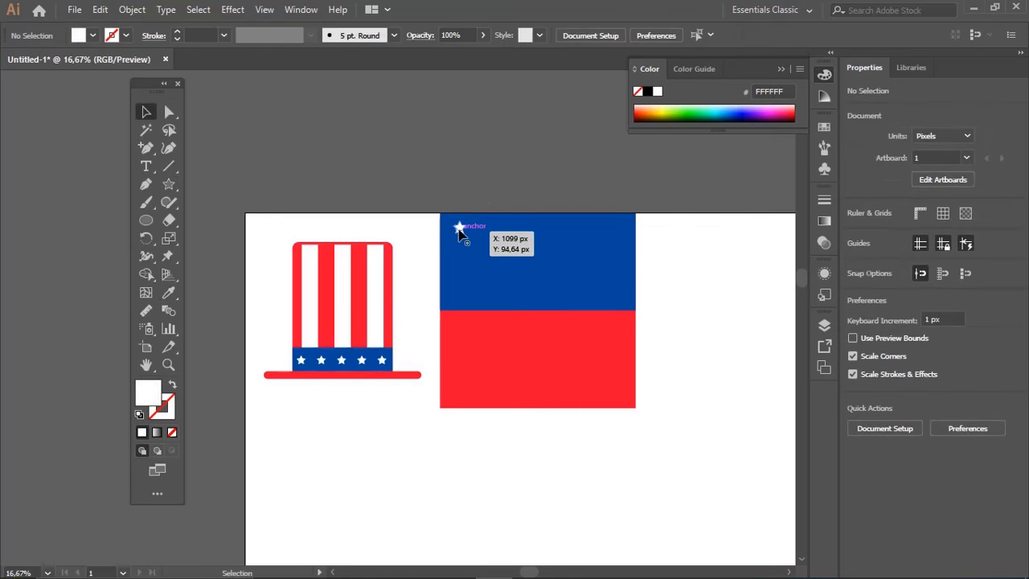
Copy the star into a row of three about 367 px apart, and copy two of them into a staggered row beneath
left_click_drag(459, 237, 532, 233)
left_click(482, 193)
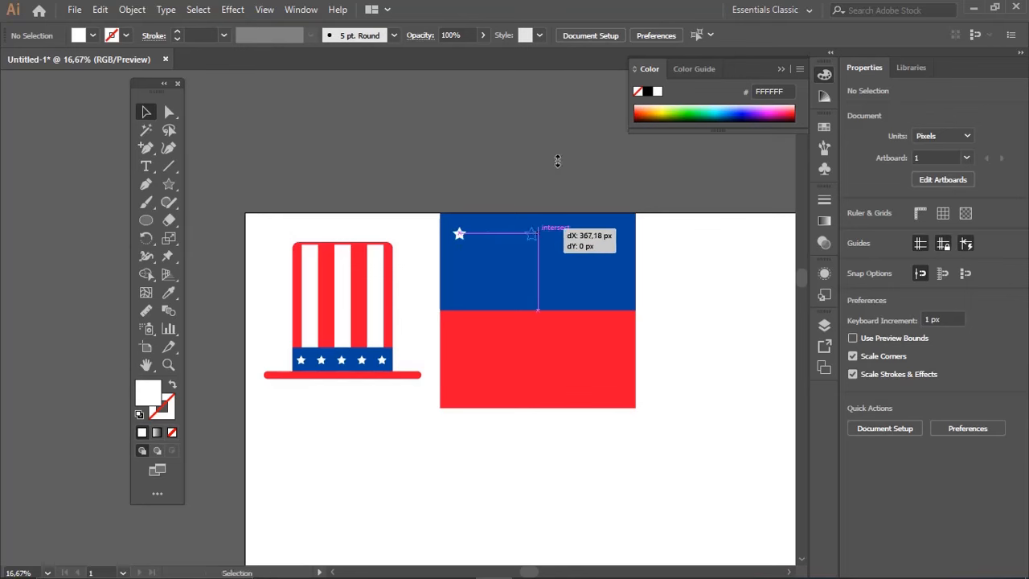
left_click_drag(558, 161, 563, 162)
key("ctrl+d")
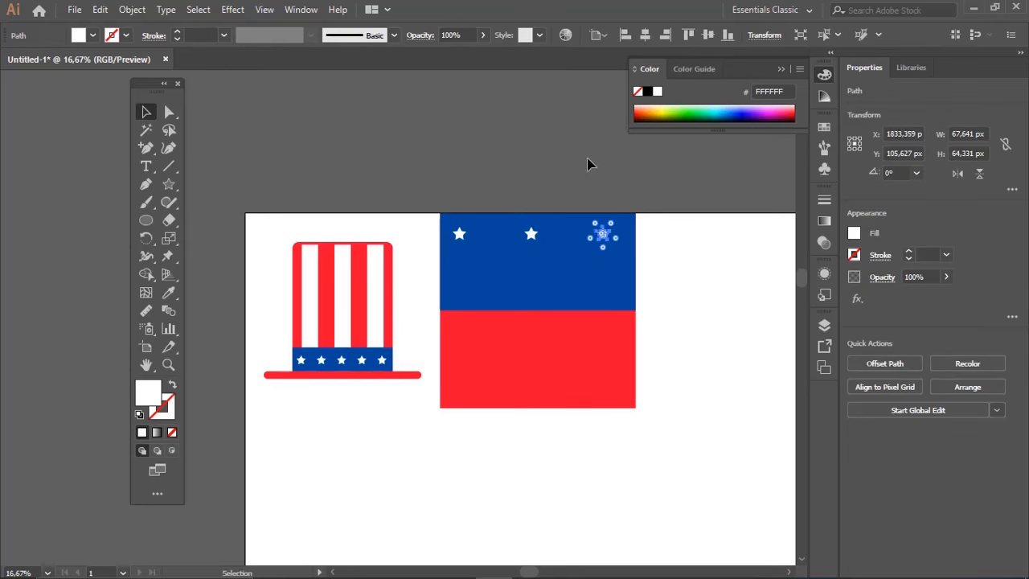
left_click(587, 160)
left_click(532, 233)
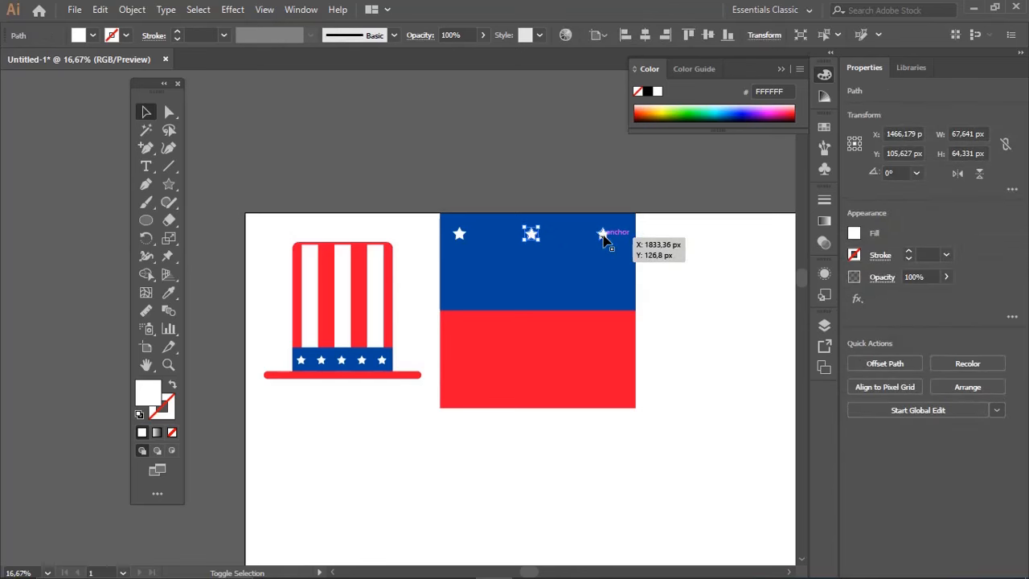
left_click_drag(585, 254, 562, 276)
Select the five stars on the blue rectangle, enlarge them to about 871 by 262 px, and centre them on it
left_click(438, 187)
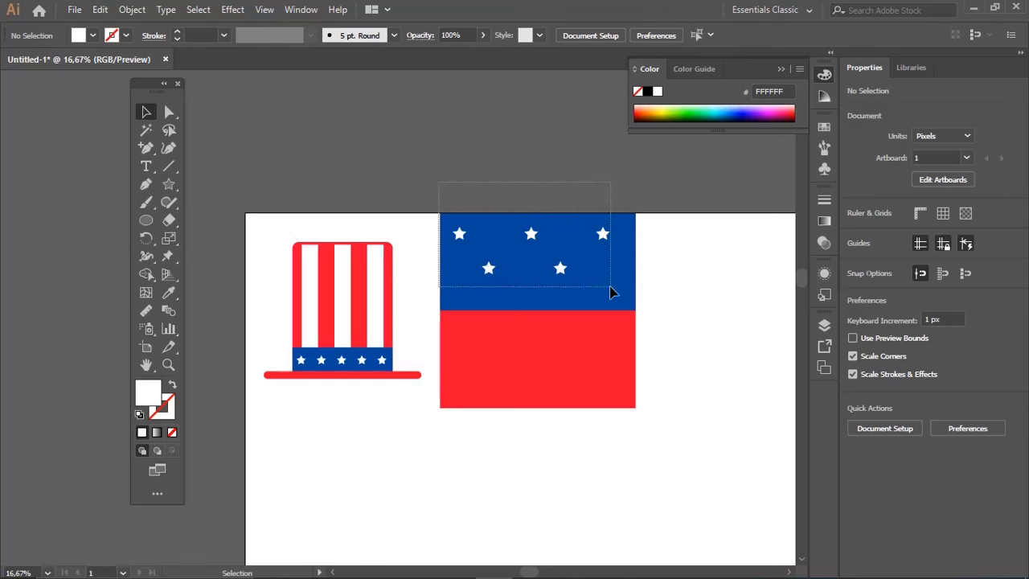
key("ctrl+a")
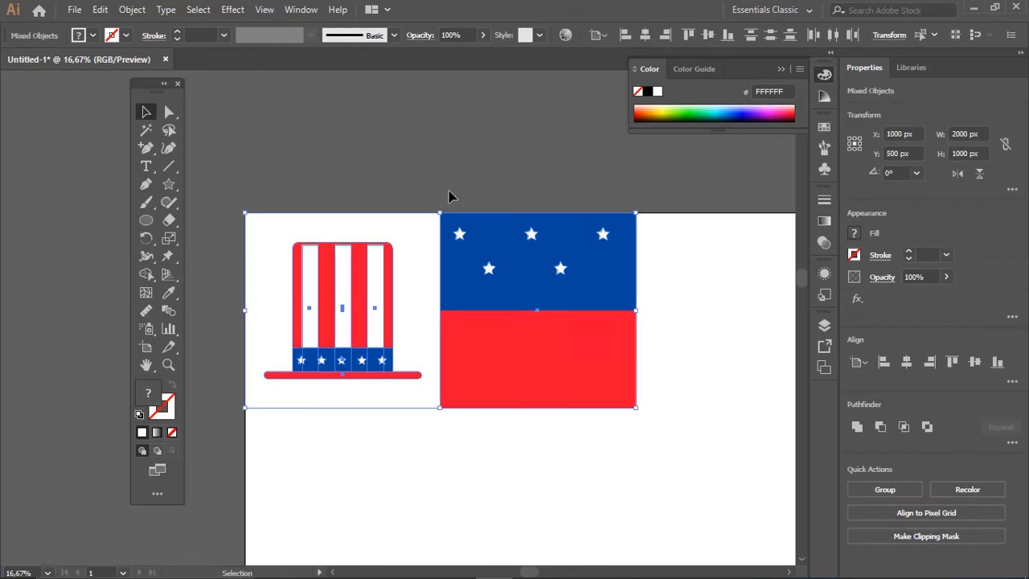
left_click_drag(461, 188, 613, 292)
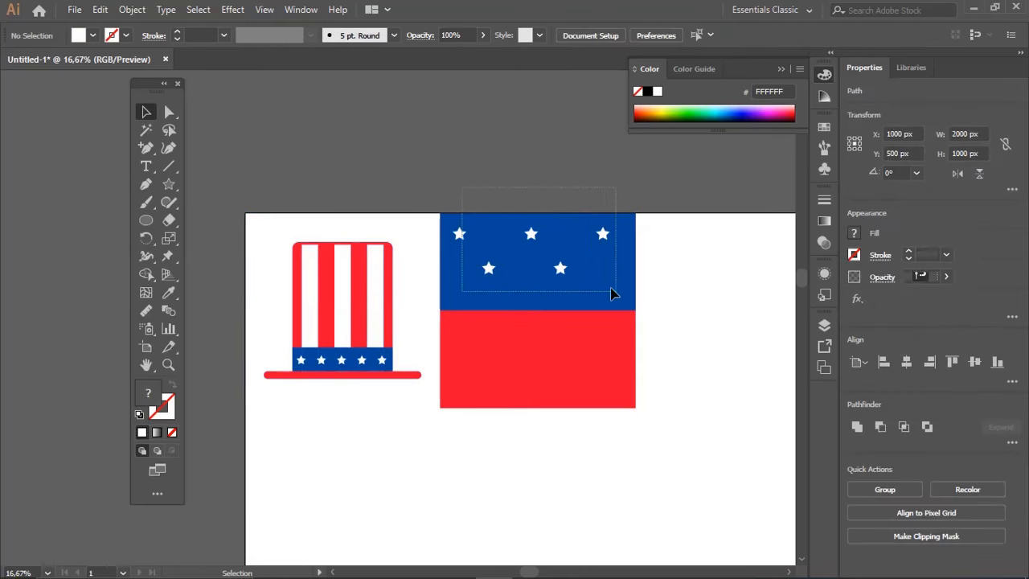
left_click(494, 279, "shift")
left_click(576, 344, "shift")
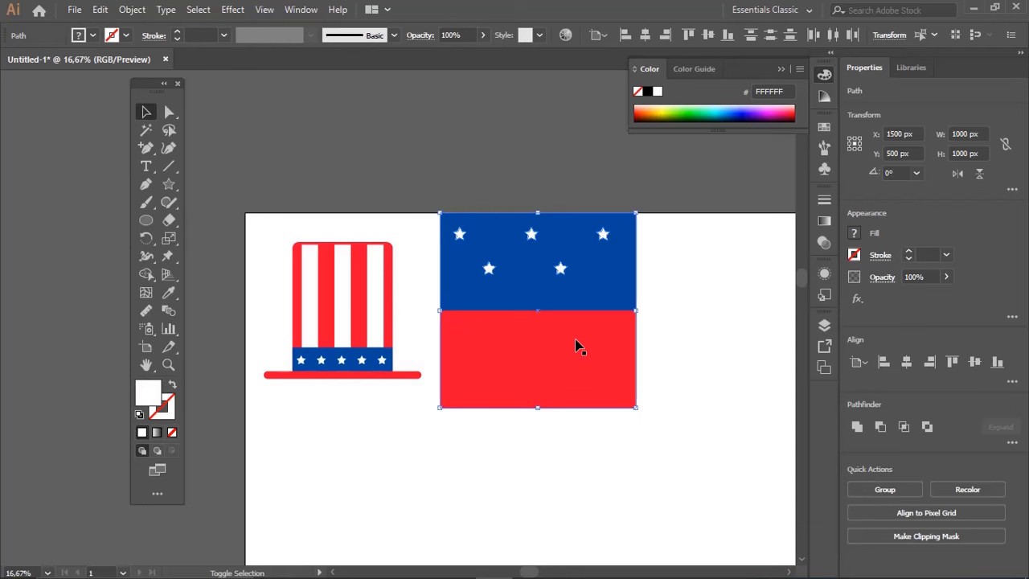
left_click_drag(608, 275, 568, 290)
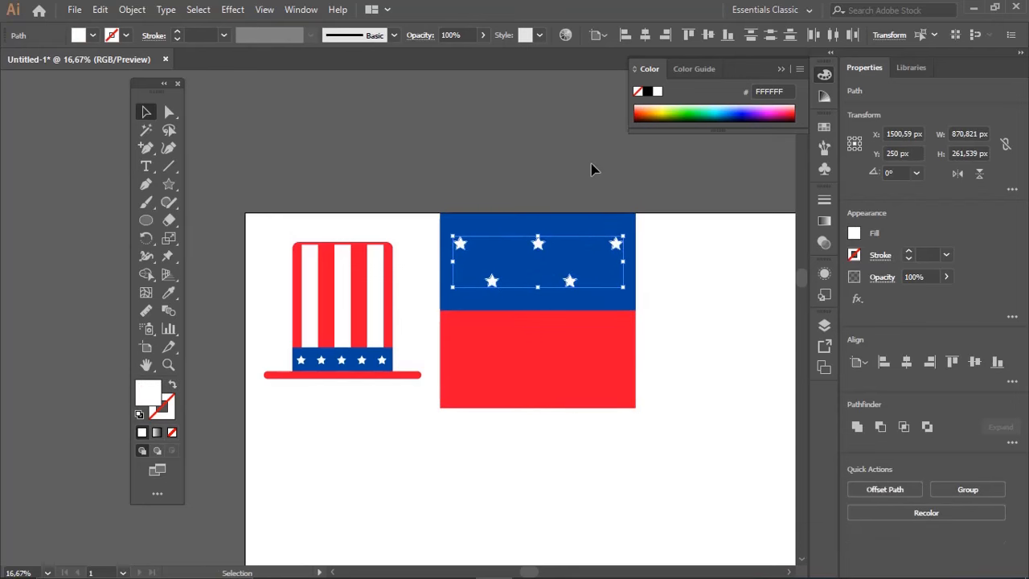
left_click(592, 168)
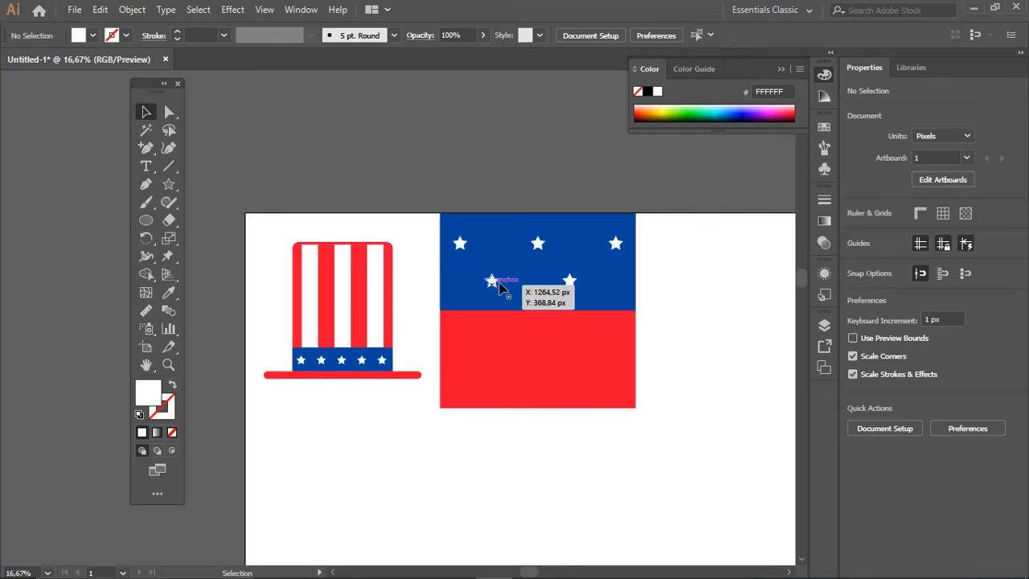
Shift the two lower stars slightly to the right so they sit evenly beneath the upper row
left_click(492, 279)
left_click(569, 283, "shift")
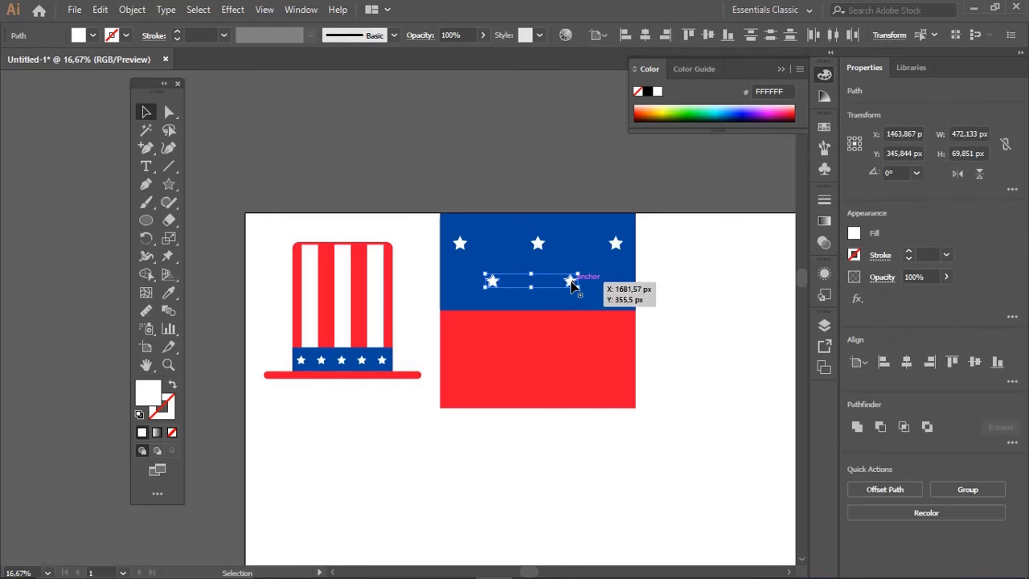
left_click(707, 301)
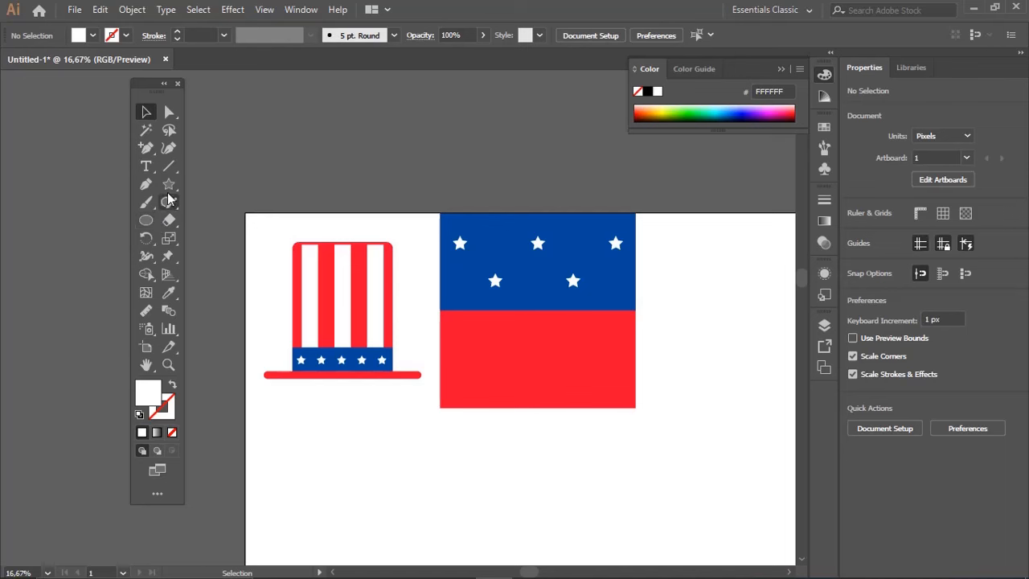
Draw a white horizontal stripe about 953 by 50 px across the upper part of the red area
left_click_drag(168, 184, 235, 183)
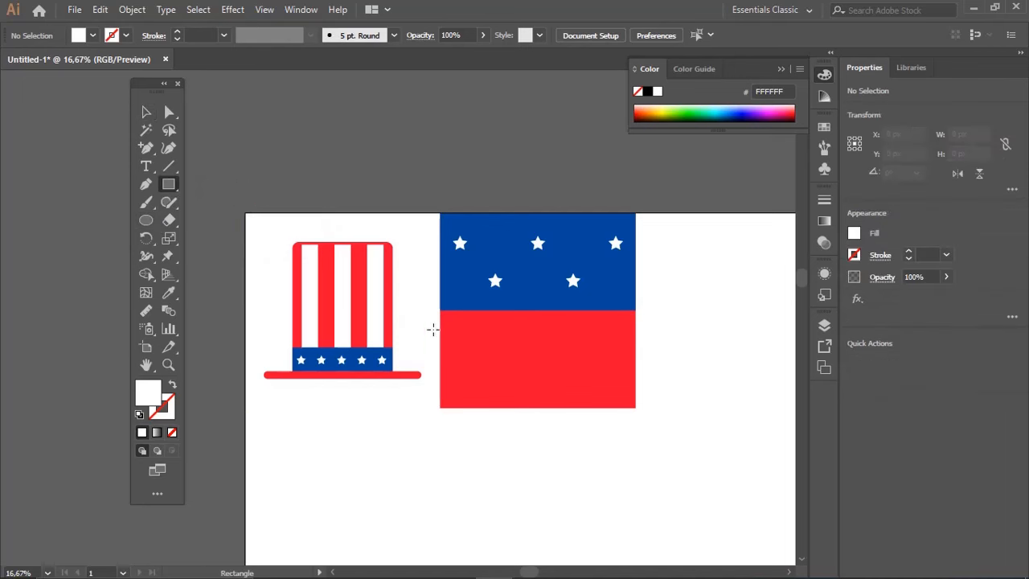
left_click_drag(445, 324, 631, 332)
key("ctrl+shift+a")
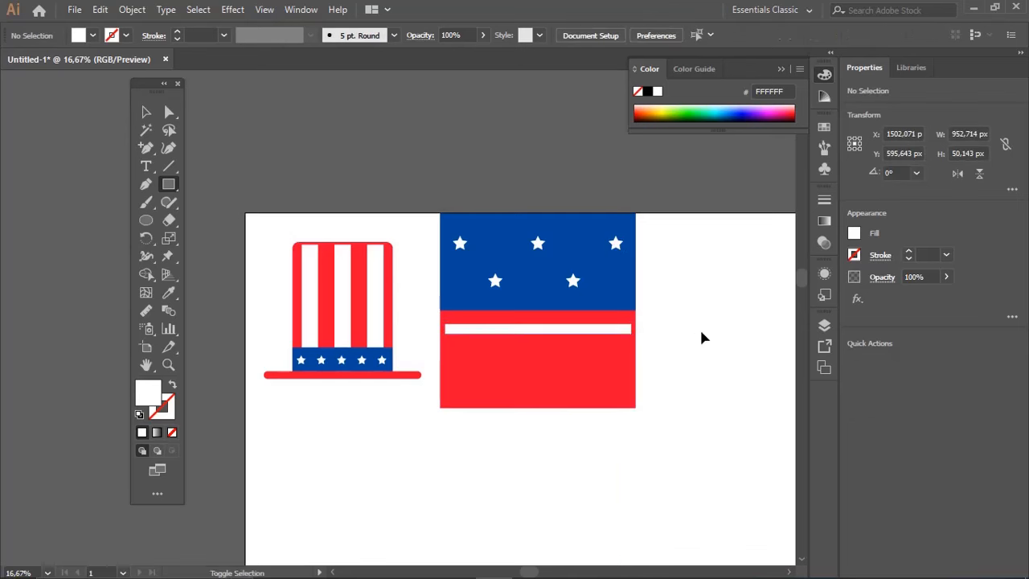
Copy the white stripe straight down at even spacing to make four stripes on the red area
key("v")
left_click_drag(593, 332, 593, 357)
key("ctrl+d")
key("ctrl+d")
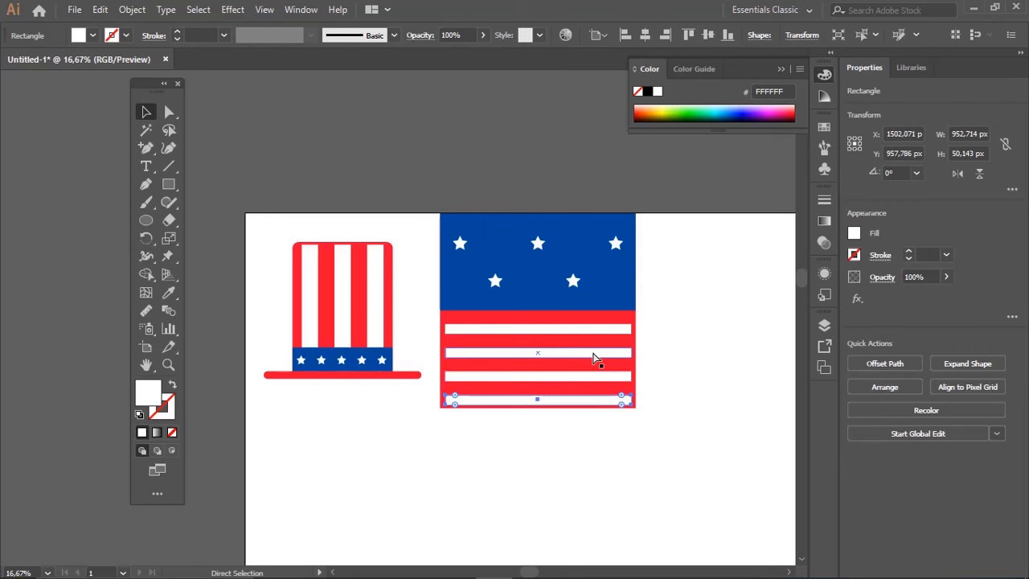
Compress the four white stripes to a total height of about 363 px and stretch them to the red square's full width
left_click(684, 326)
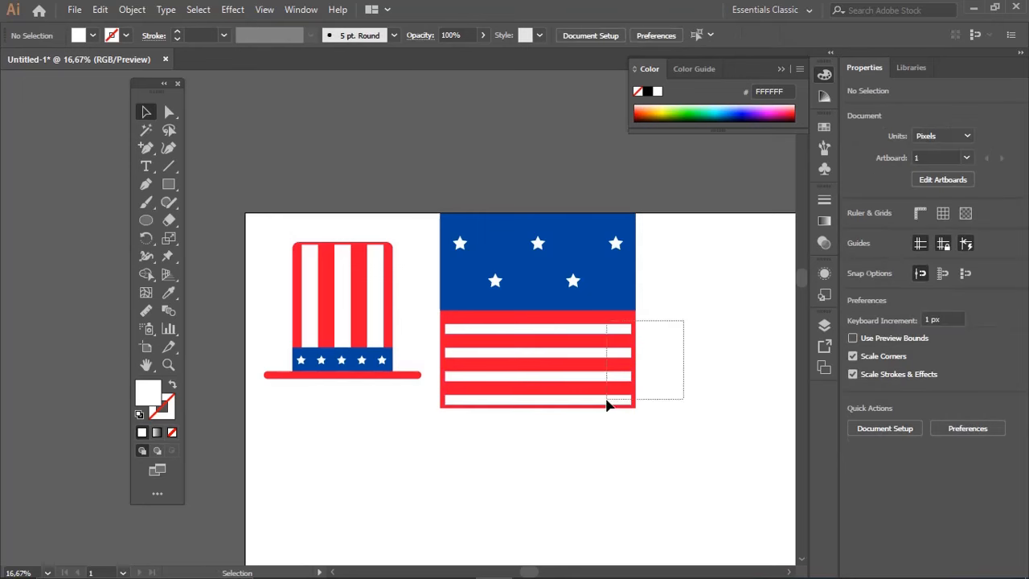
left_click_drag(623, 378, 627, 321)
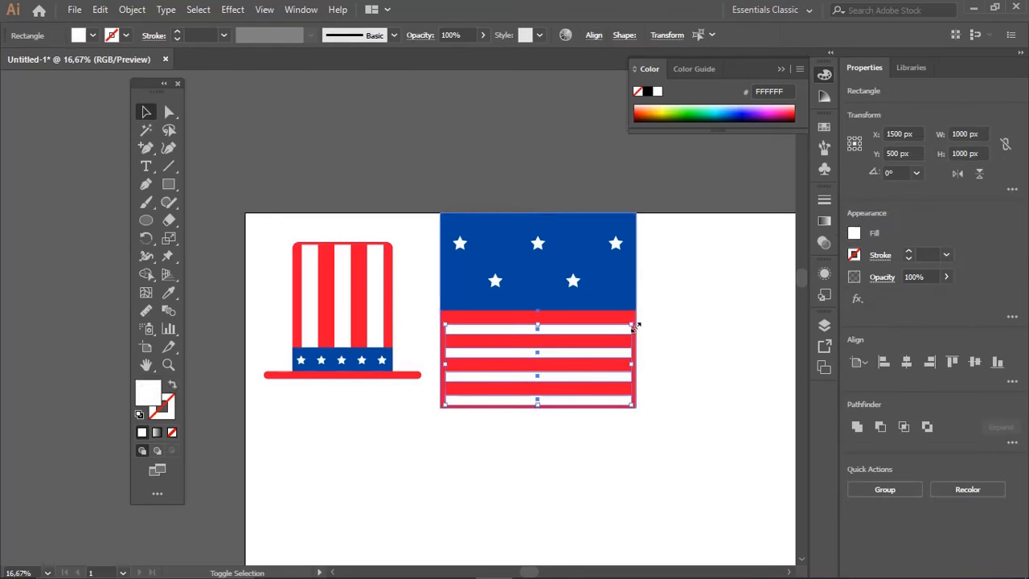
left_click_drag(539, 404, 538, 393)
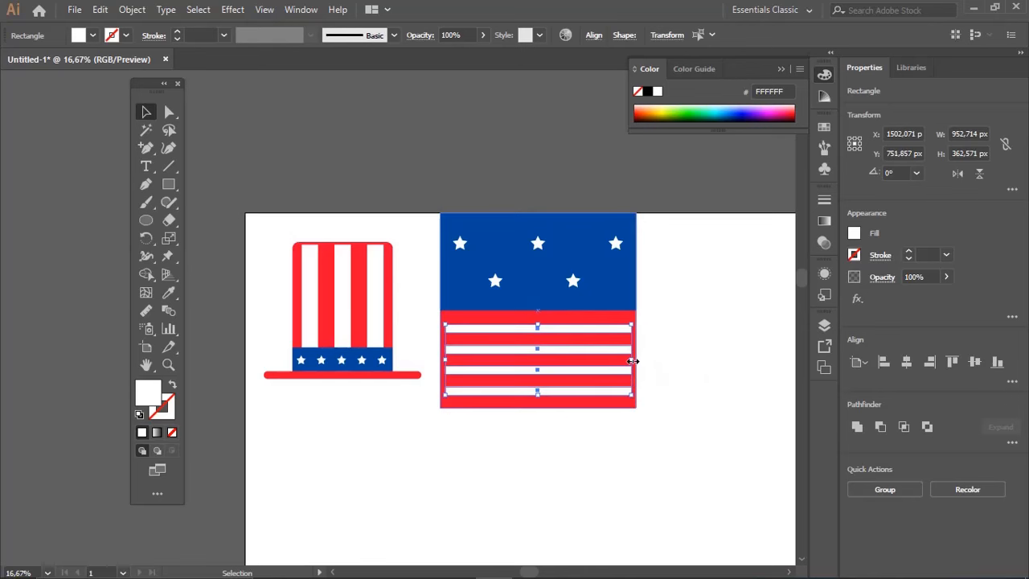
left_click_drag(632, 361, 635, 360)
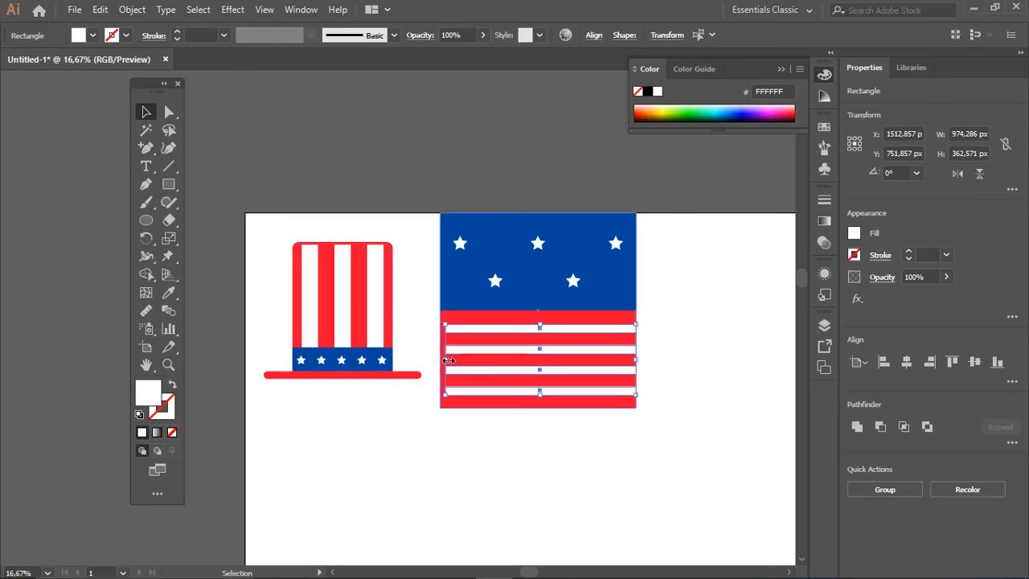
left_click_drag(450, 357, 439, 360)
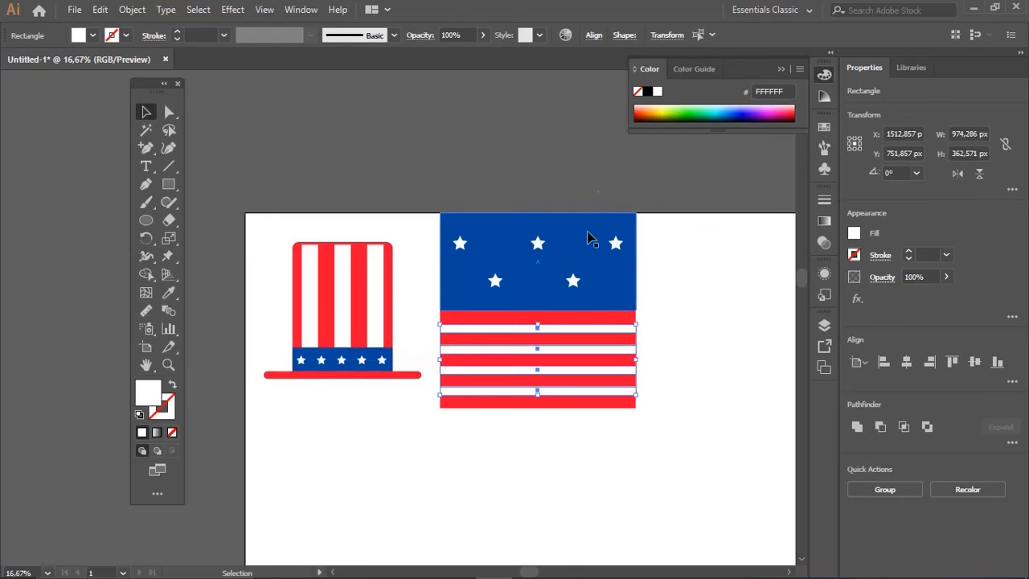
left_click(594, 164)
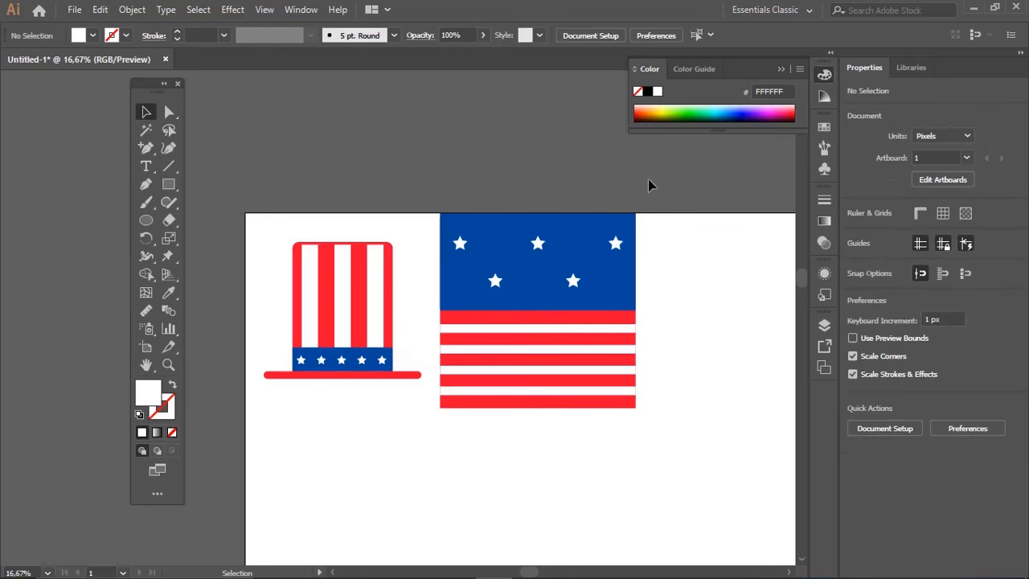
Scale the five stars on the blue rectangle down to about 794 by 239 px and group them
left_click_drag(483, 189, 466, 182)
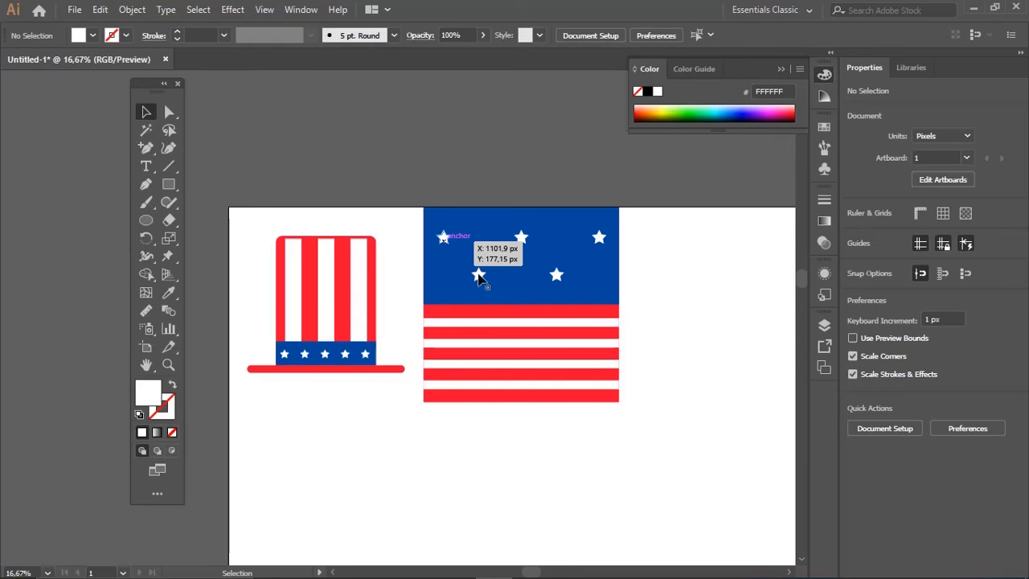
left_click_drag(432, 226, 564, 279)
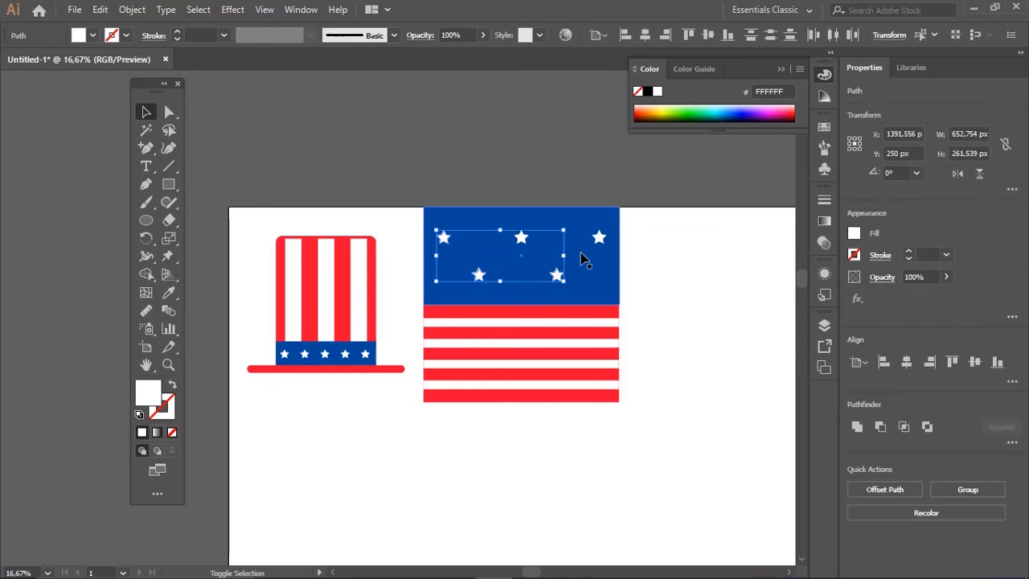
left_click(600, 238, "shift")
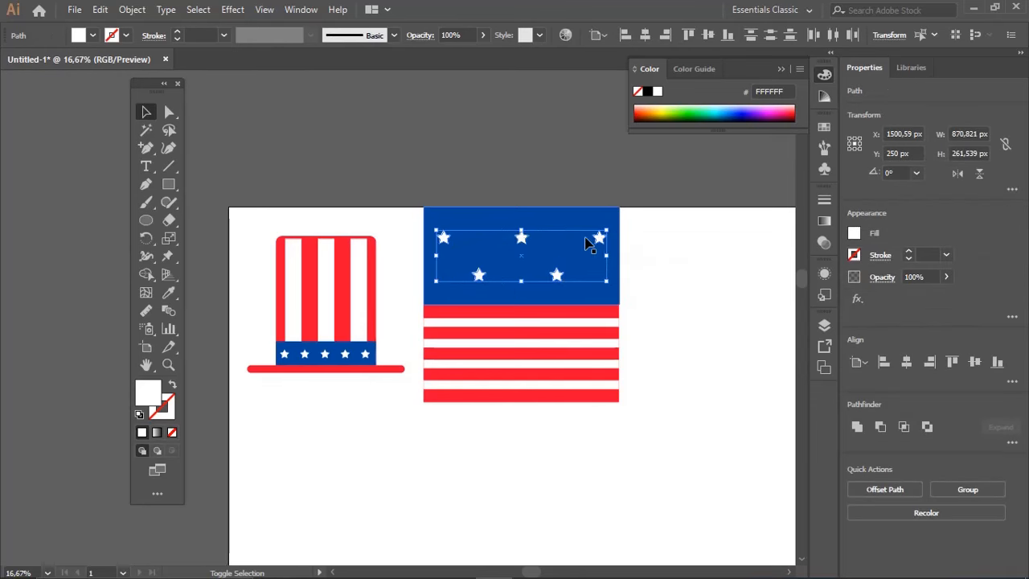
mouse_move(607, 232)
left_mouse_down()
mouse_move(615, 228)
mouse_move(599, 233)
left_mouse_up()
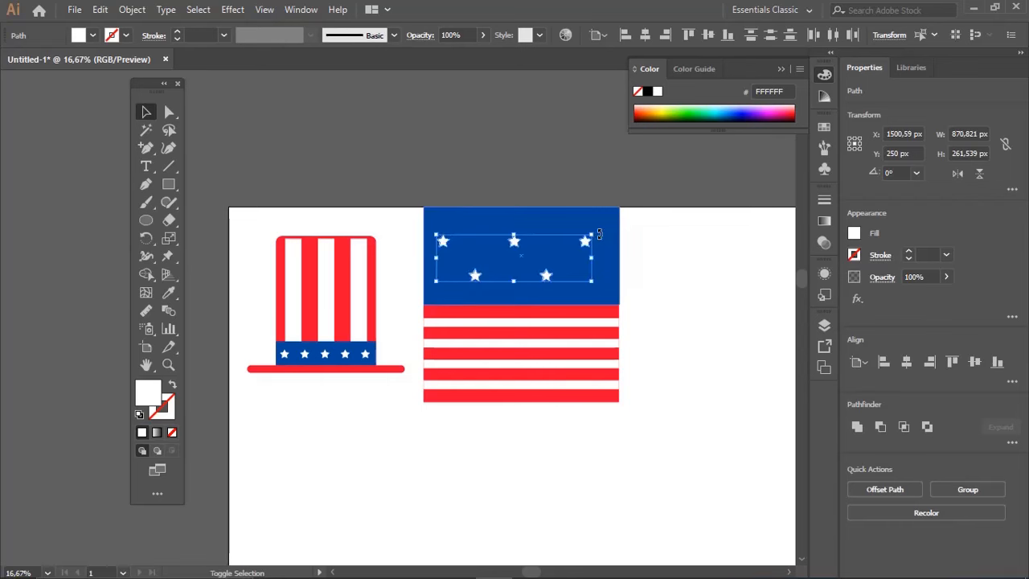
key("ctrl+g")
Copy the star group straight down so the copy overlaps the upper stripes
left_click_drag(555, 281, 566, 337)
left_click(661, 239)
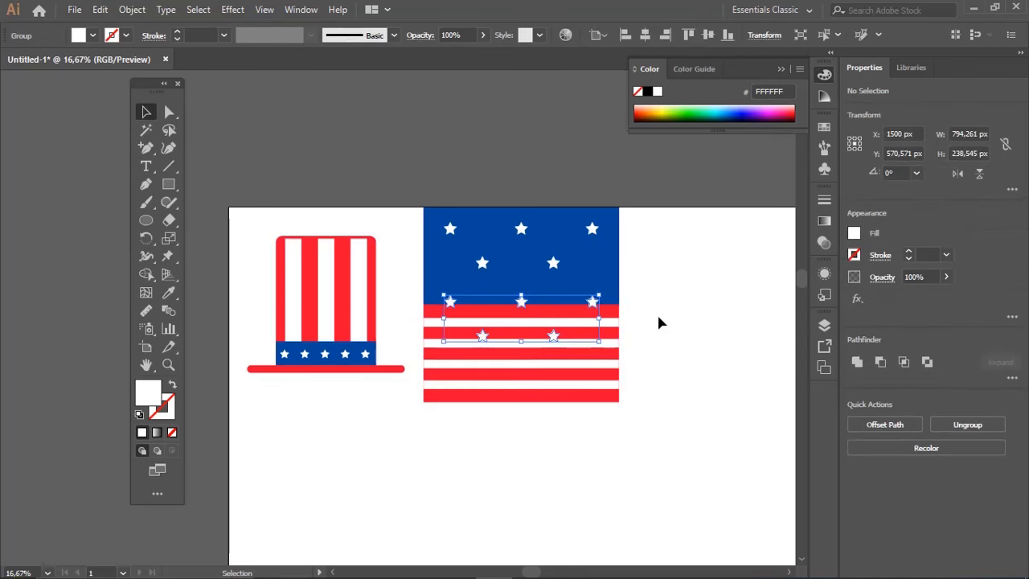
left_click(662, 321)
left_click(612, 330)
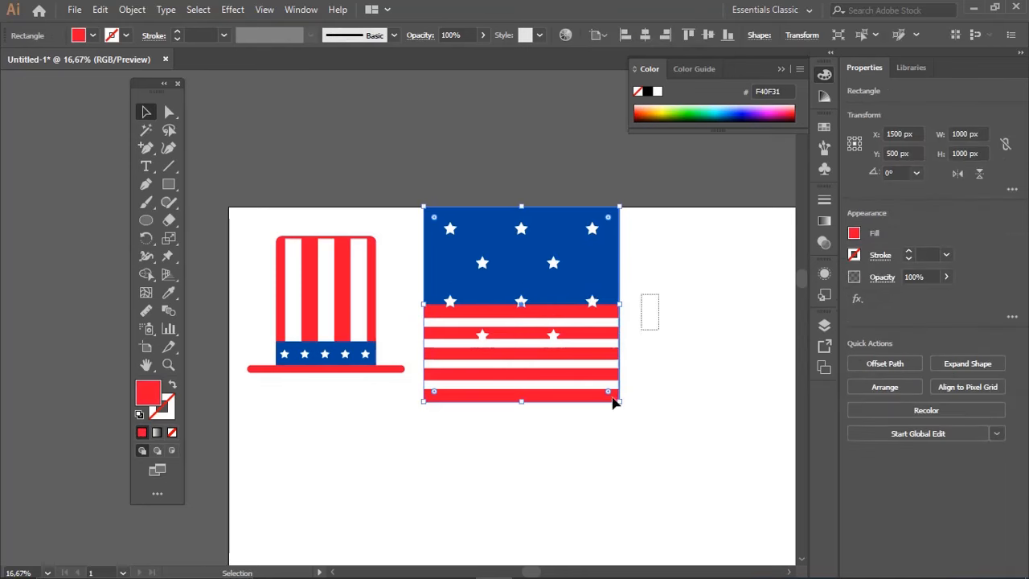
left_click_drag(610, 391, 610, 394)
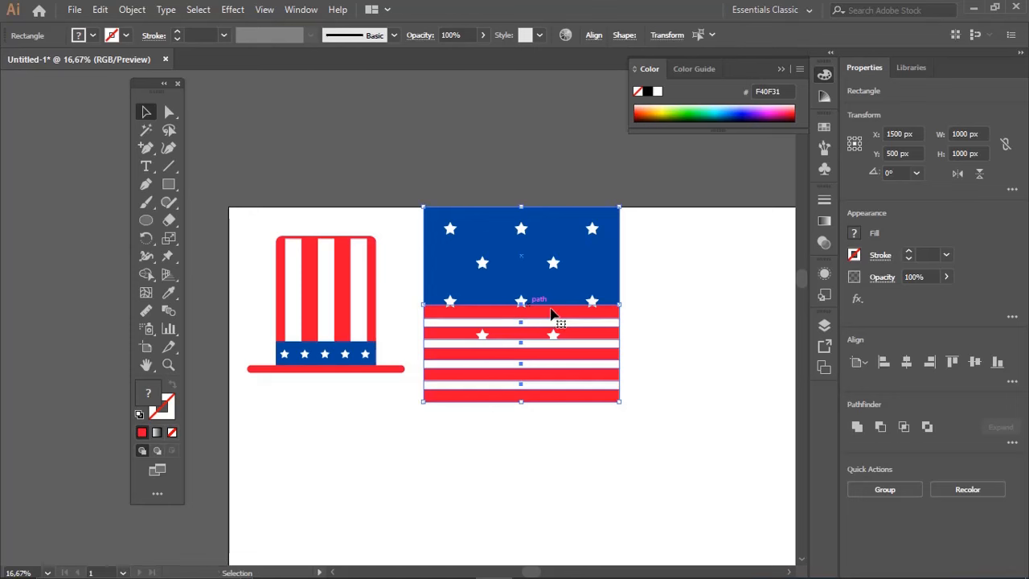
key("ctrl")
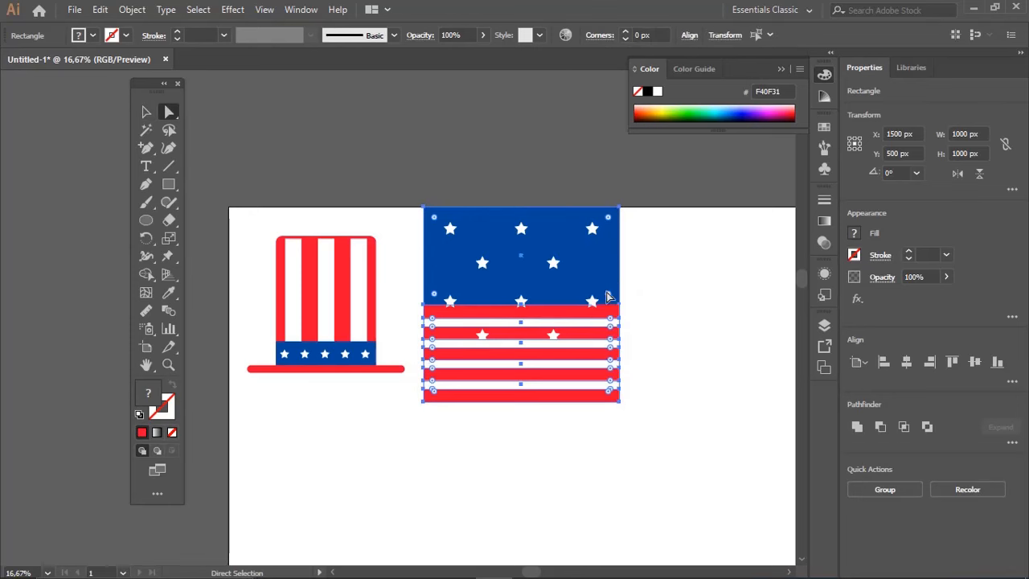
key("v")
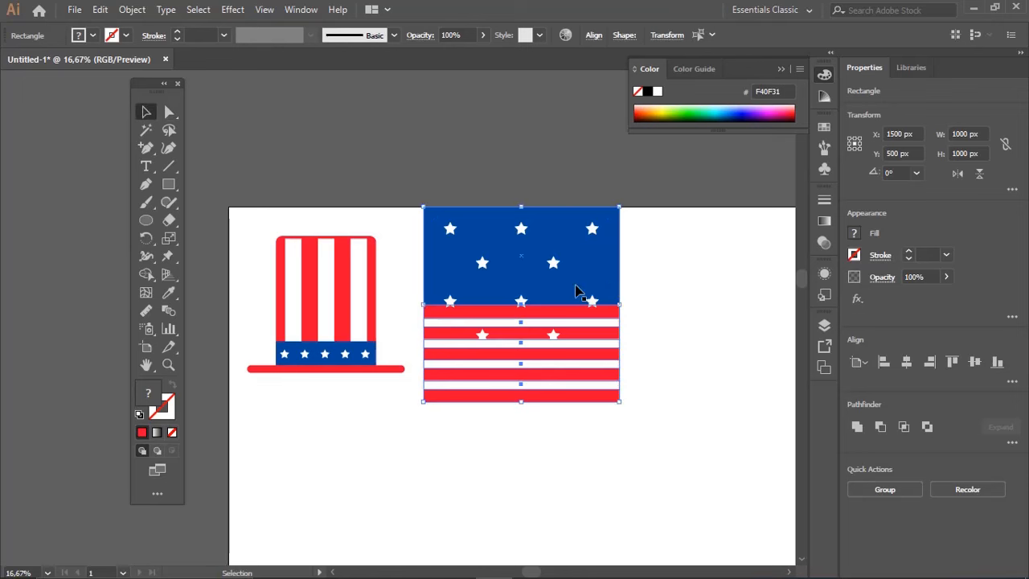
left_click(554, 264, "shift")
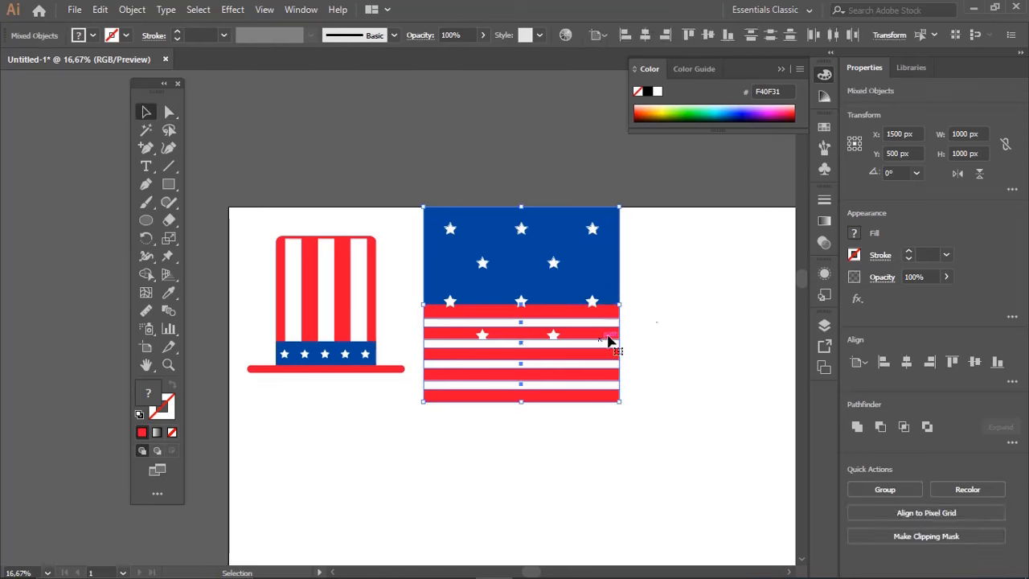
left_click(687, 350)
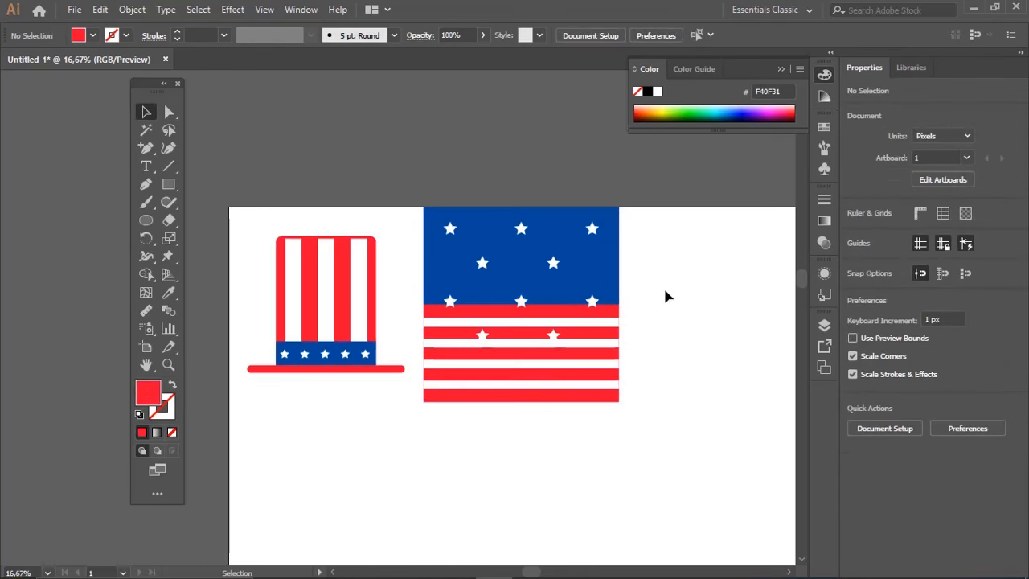
left_click_drag(614, 433, 616, 424)
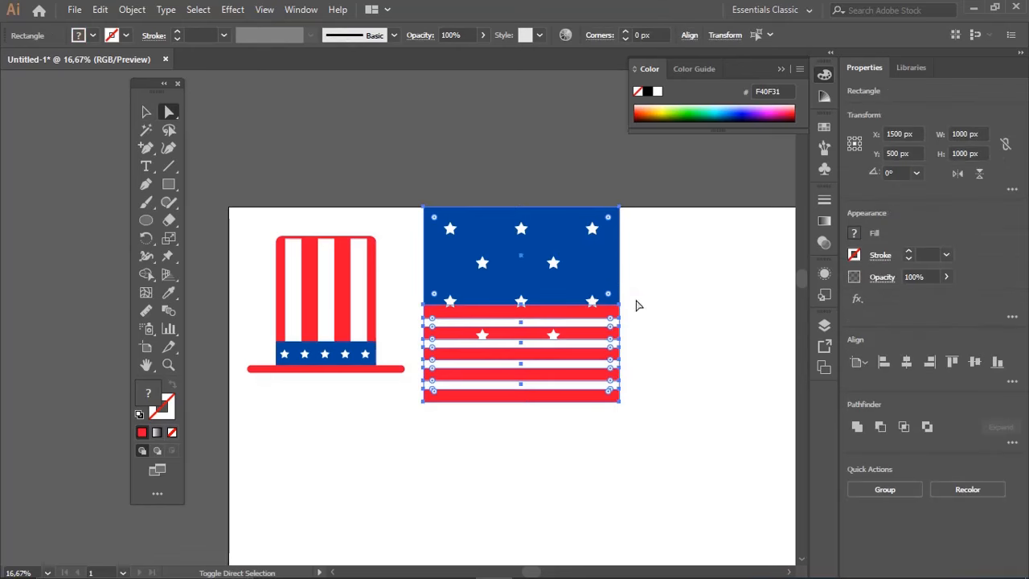
key("v")
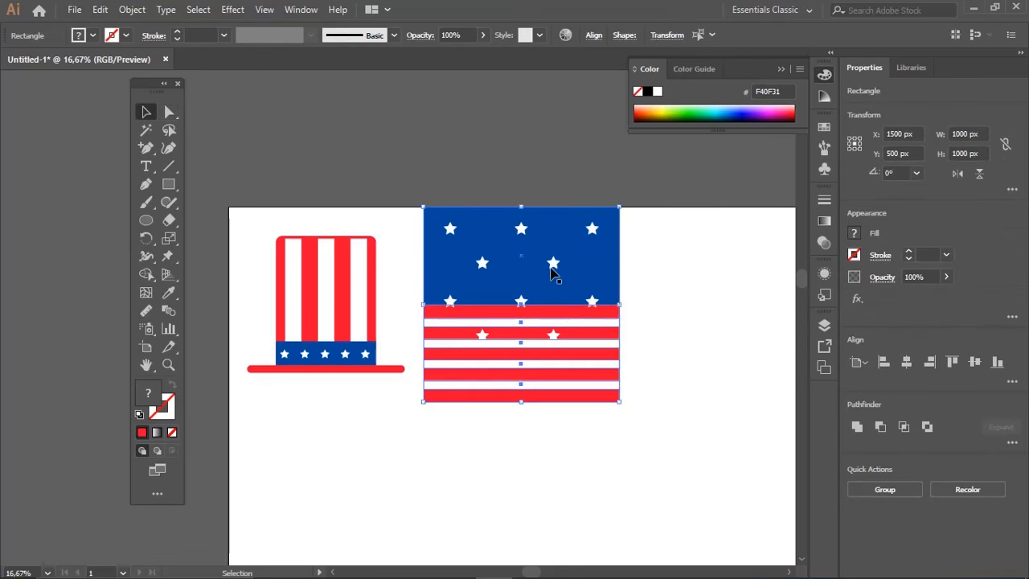
left_click(663, 278)
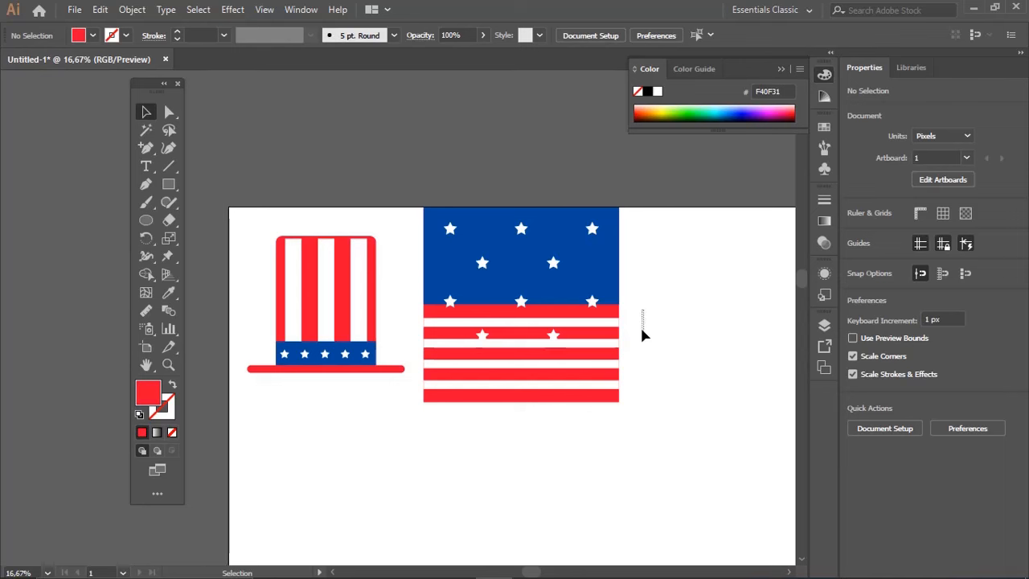
left_click_drag(619, 408, 613, 412)
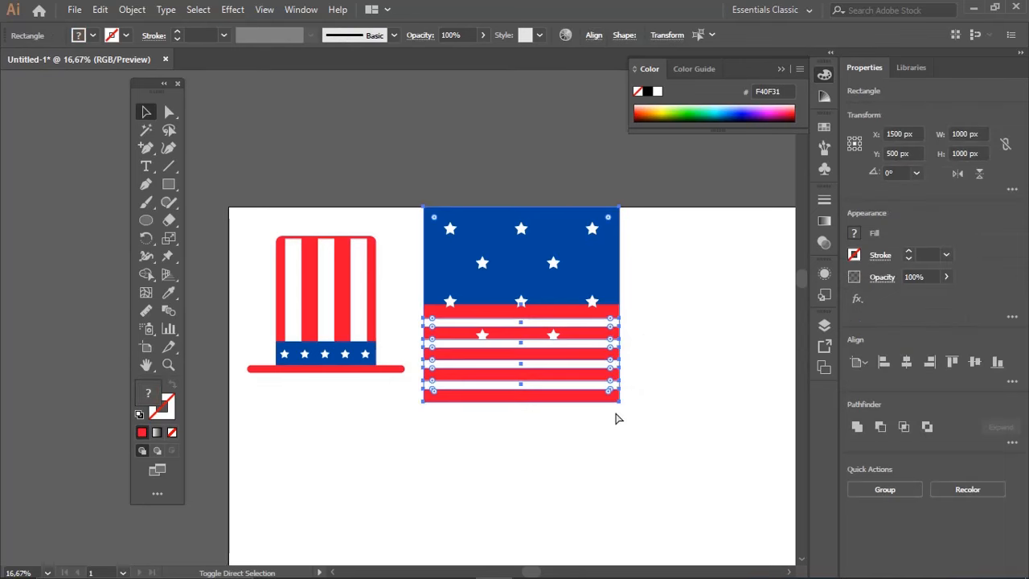
left_click(682, 330)
left_click(616, 309)
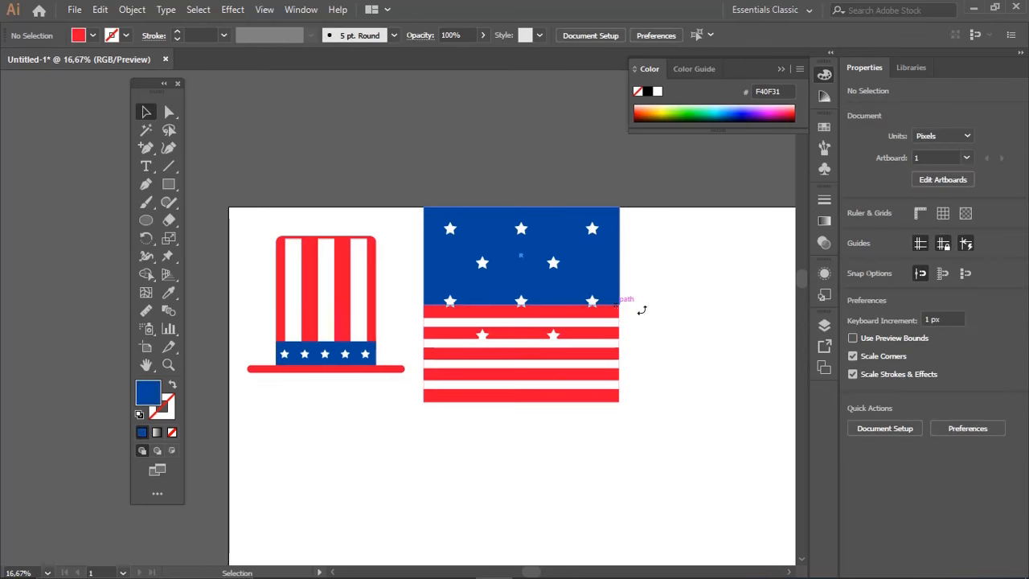
Select the red square and its four white stripes without the stars, undoing the trial moves
left_click_drag(668, 312, 603, 410)
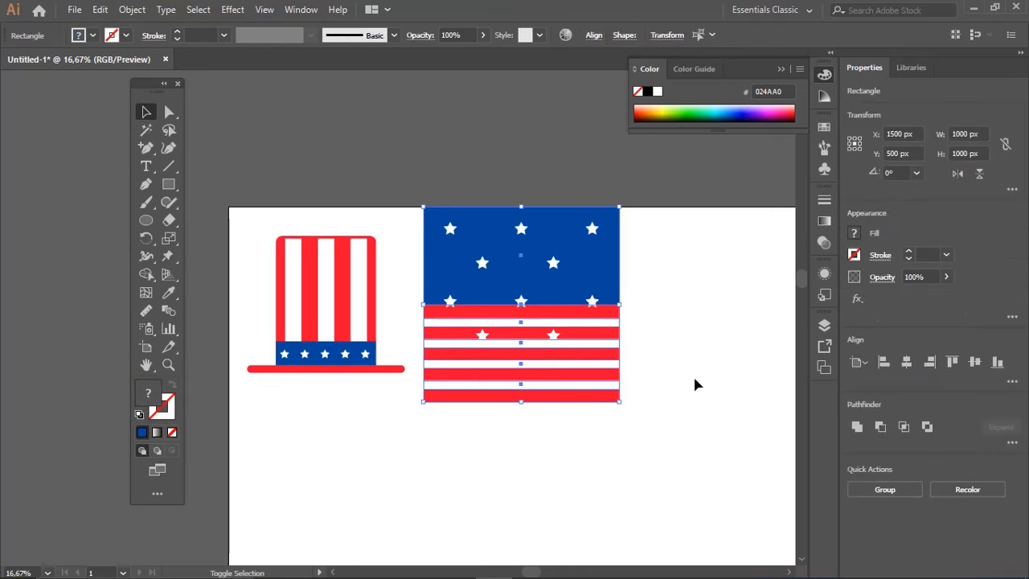
left_click_drag(599, 269, 680, 282)
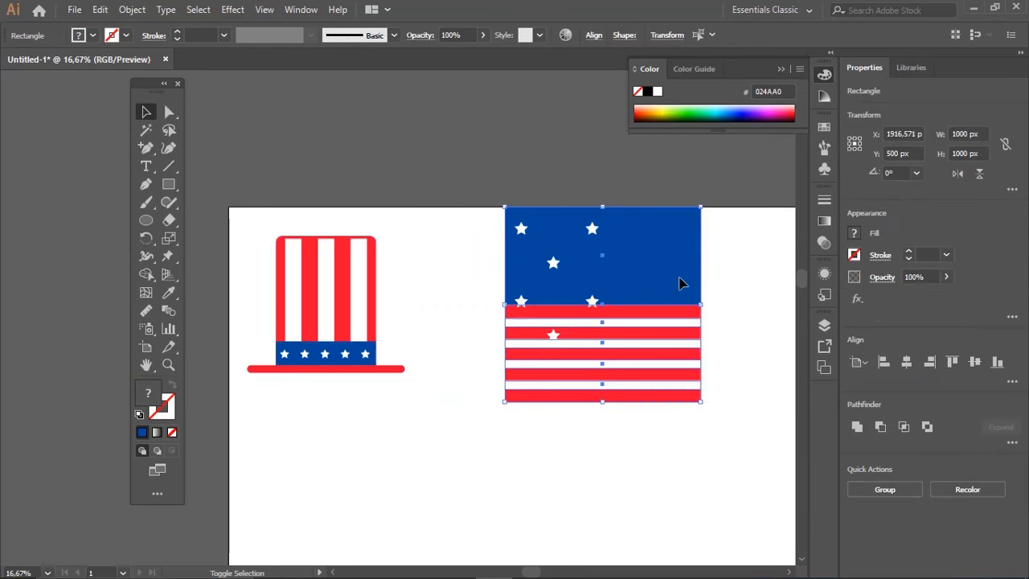
key("ctrl+z")
left_click_drag(607, 323, 673, 351)
key("ctrl+z")
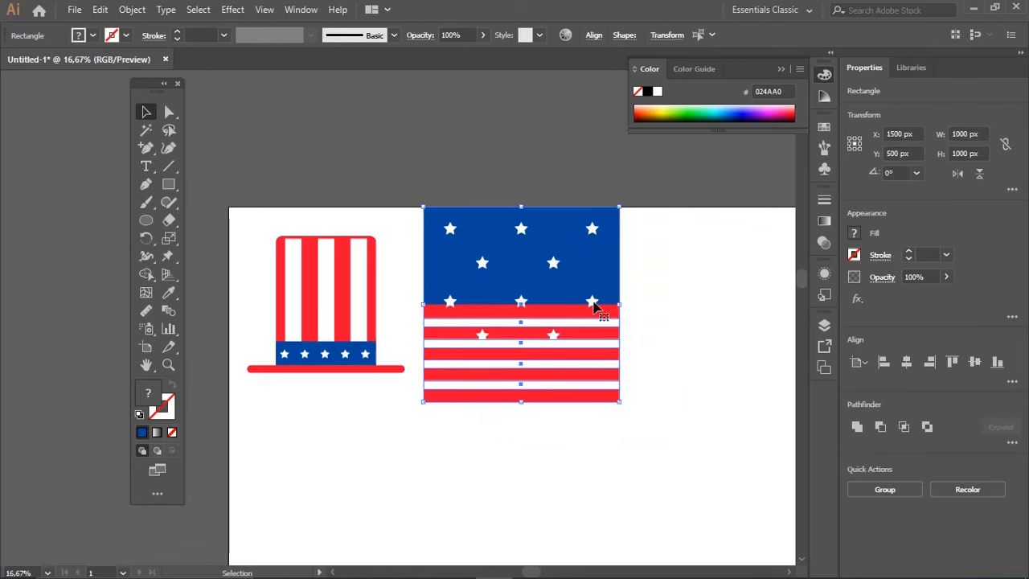
Try to compress the red square and its stripes downward to about 858 px high, and undo it
left_click_drag(521, 208, 521, 239)
key("a")
left_click(657, 326)
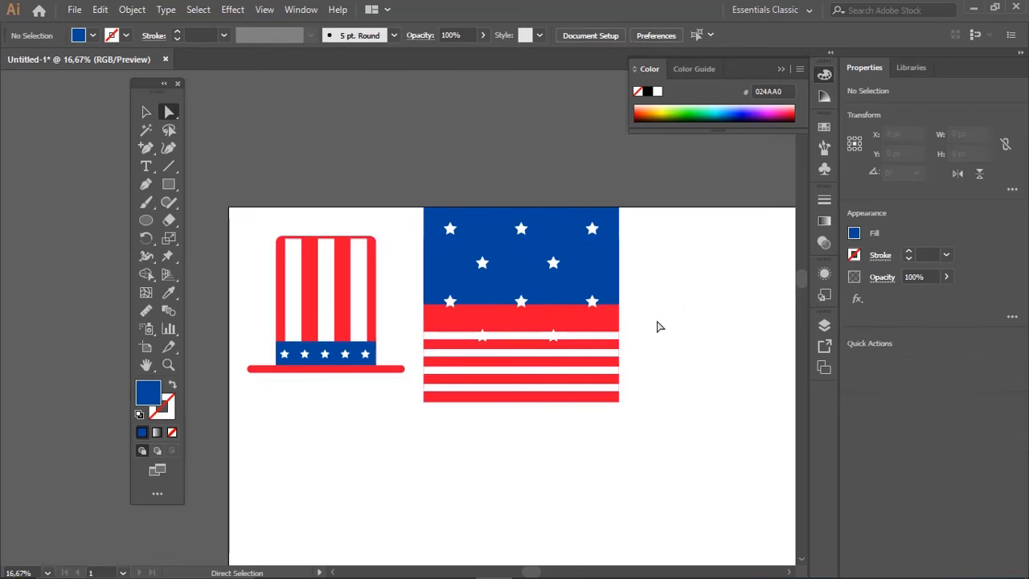
key("ctrl+z")
key("ctrl+z")
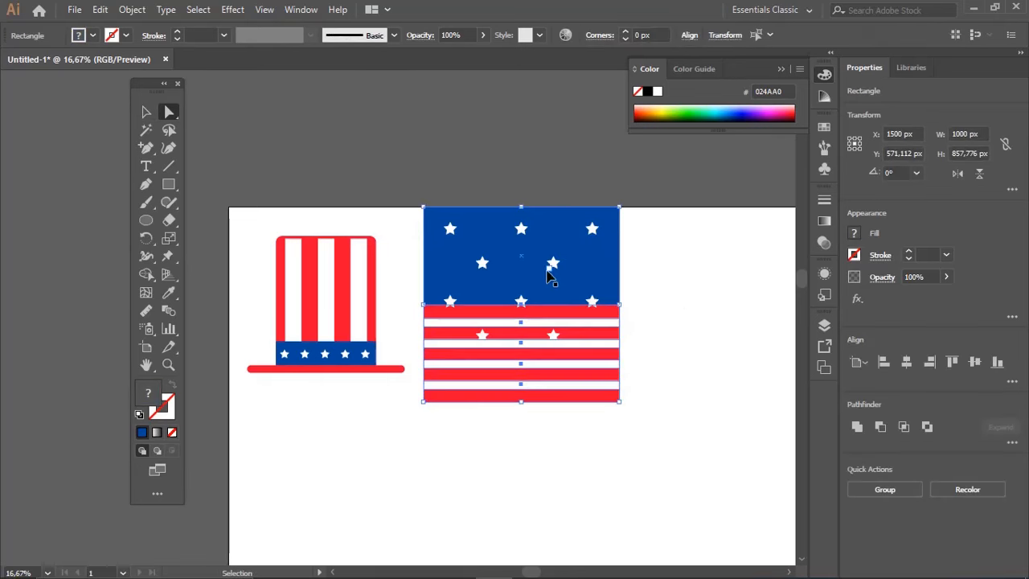
Compress the red square and its white stripes downward to a height of about 528 px, keeping the lower edge fixed
key("v")
left_click_drag(522, 209, 521, 300)
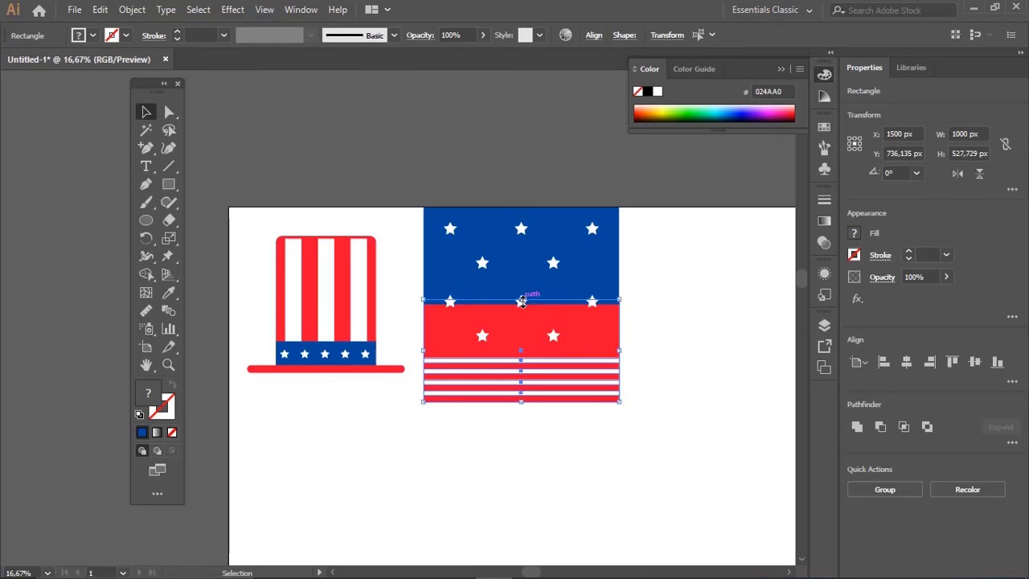
key("a")
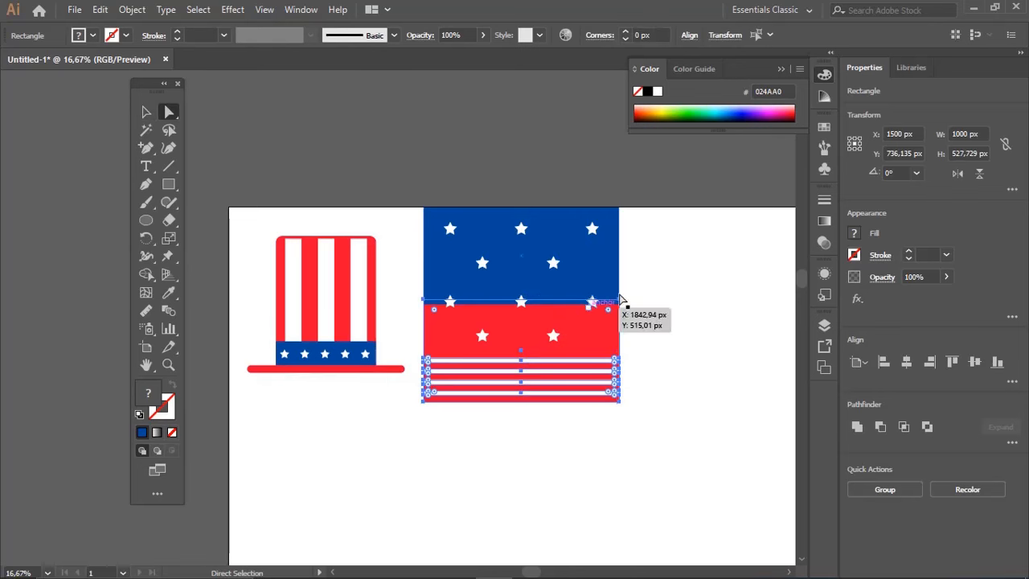
left_click(631, 303)
Extend the blue rectangle down to the first white stripe, to a height of about 775 px, behind both star groups
left_click(559, 291)
key("v")
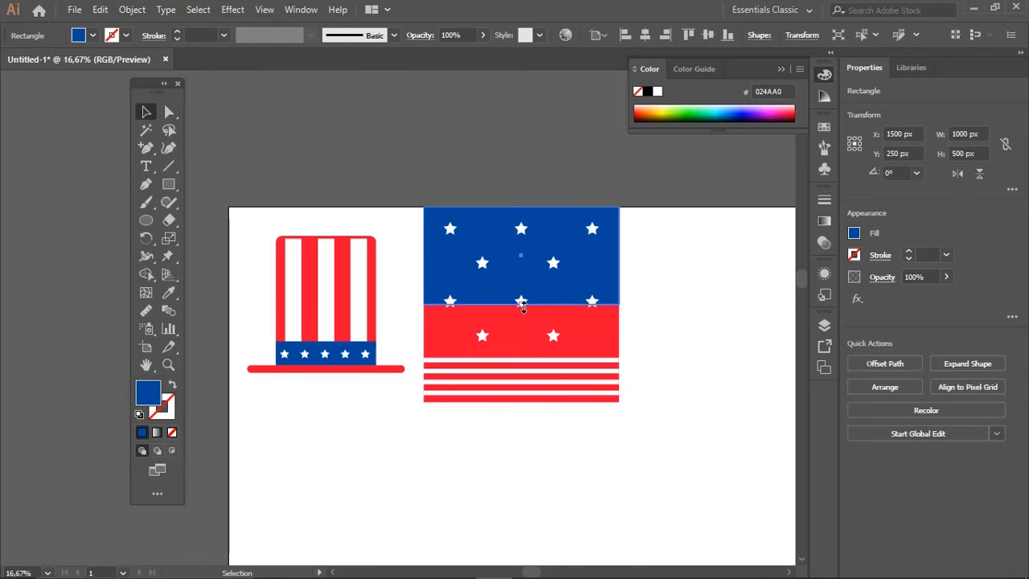
left_click_drag(522, 305, 517, 359)
left_click(689, 297)
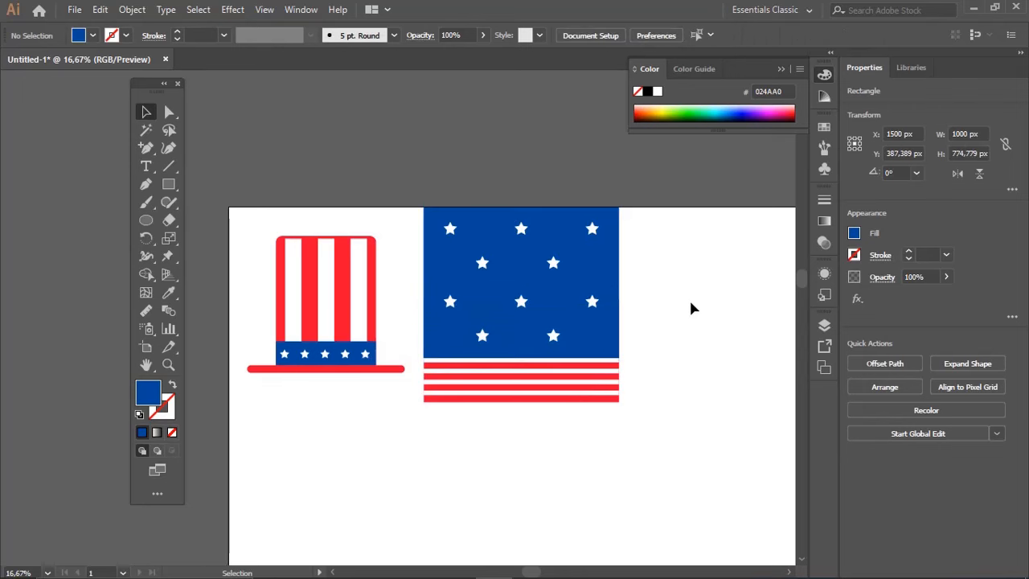
left_click(173, 170)
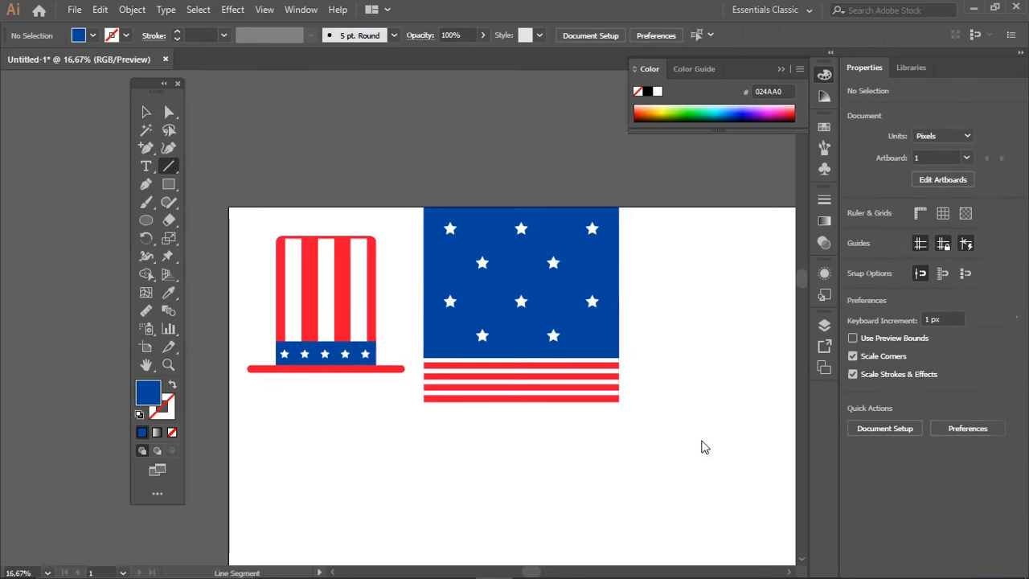
key("v")
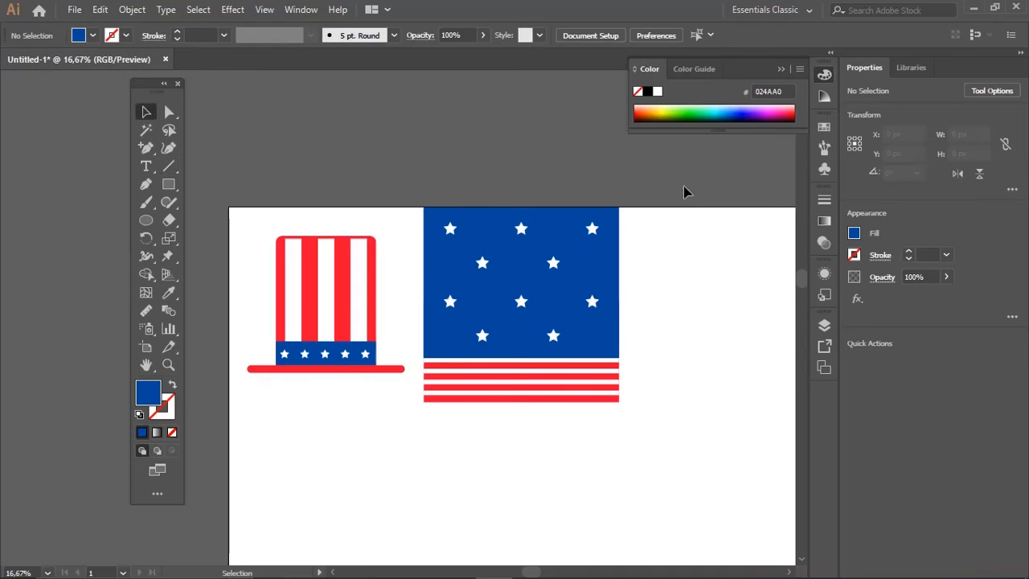
Group the hat tile and the flag tile together as one object
left_click_drag(683, 184, 218, 465)
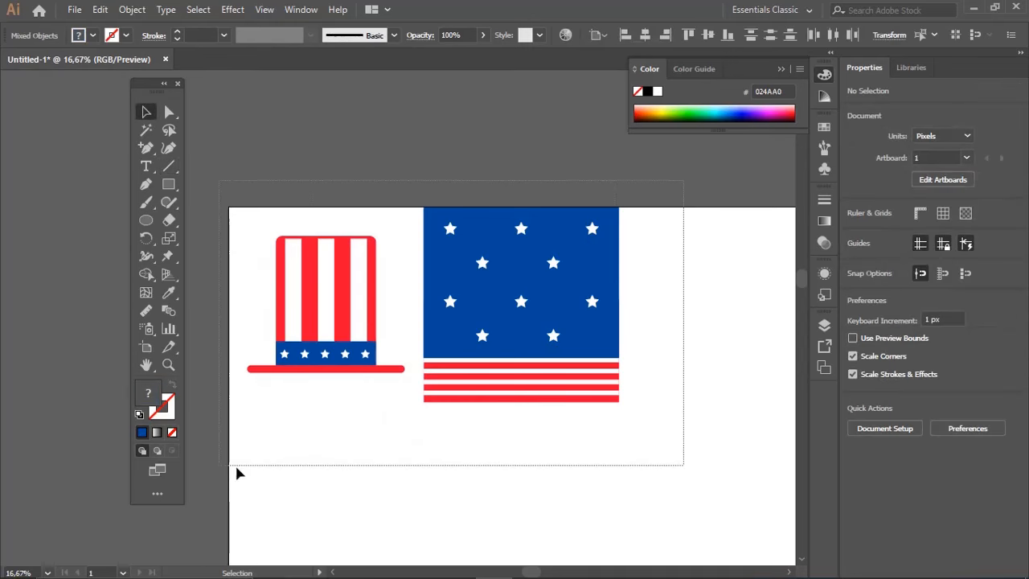
key("a")
key("ctrl+g")
Copy the hat-and-flag group sideways and align the copy to the artboard's right edge
key("z")
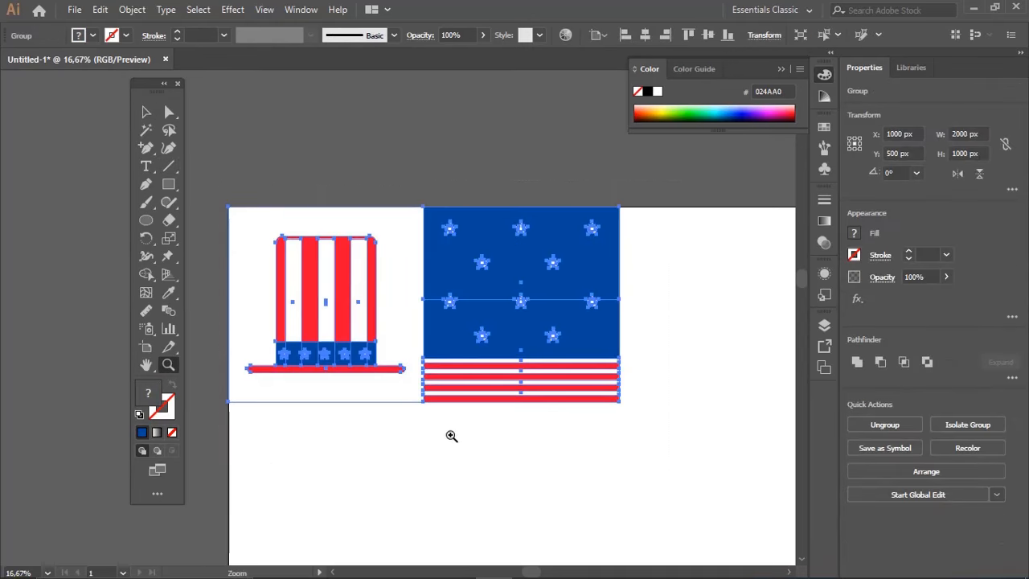
left_click(462, 432, "alt")
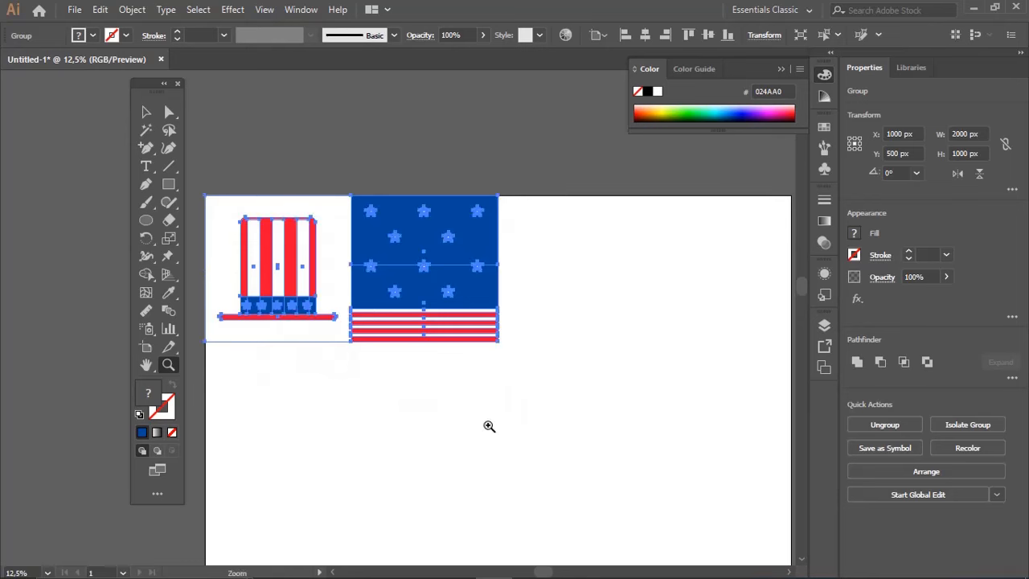
key("v")
left_click_drag(443, 332, 629, 342)
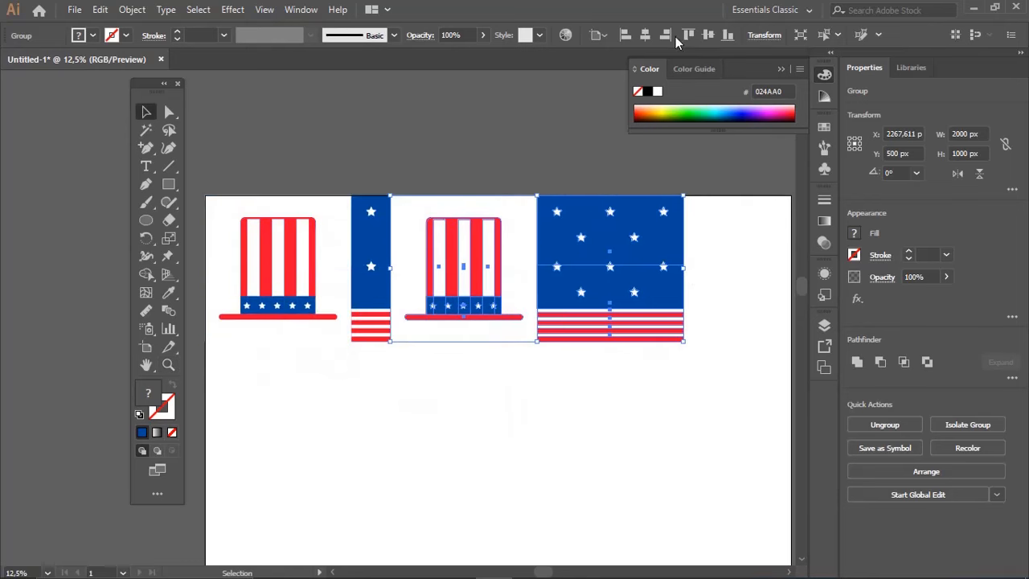
left_click(673, 36)
left_click(592, 394)
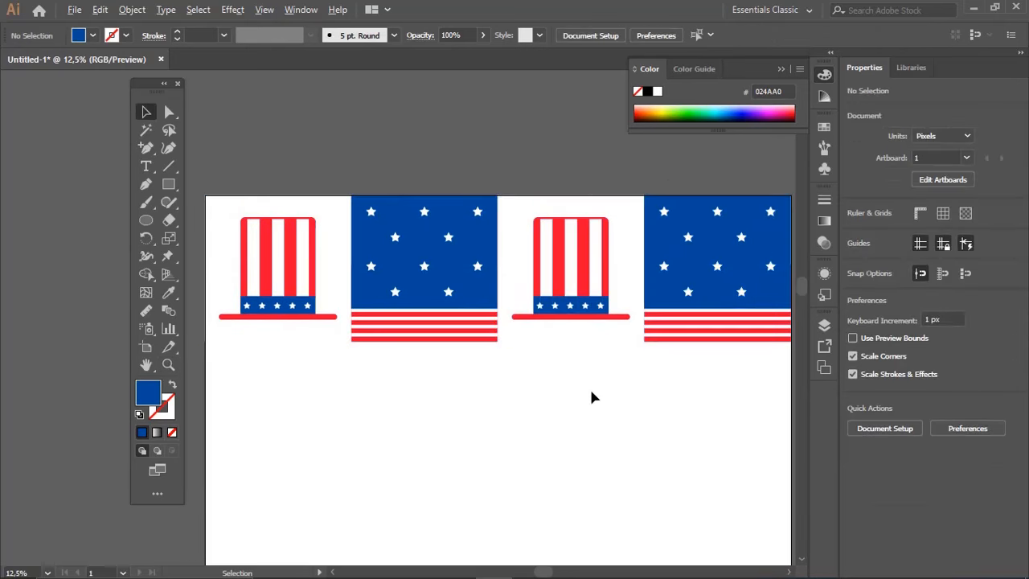
Copy the row of four tiles straight down so the copy sits directly beneath the first row
key("z")
key("space")
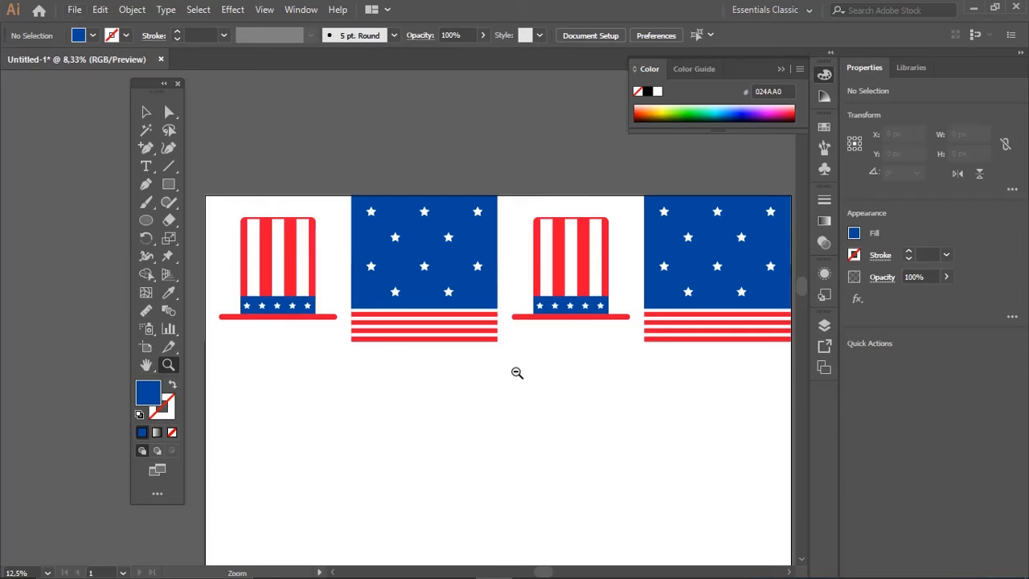
left_click(517, 373, "alt")
key("v")
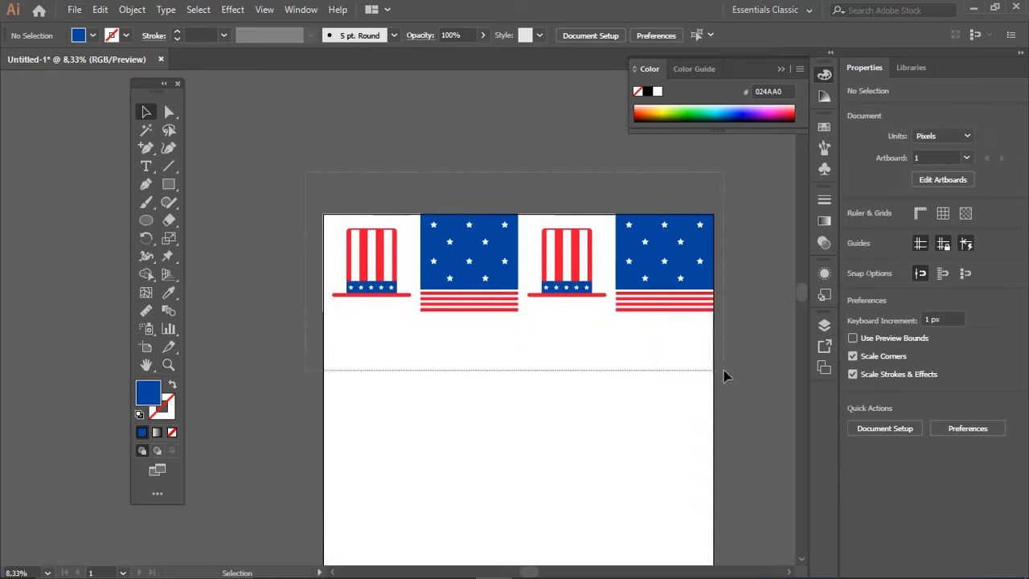
left_click_drag(679, 290, 679, 378)
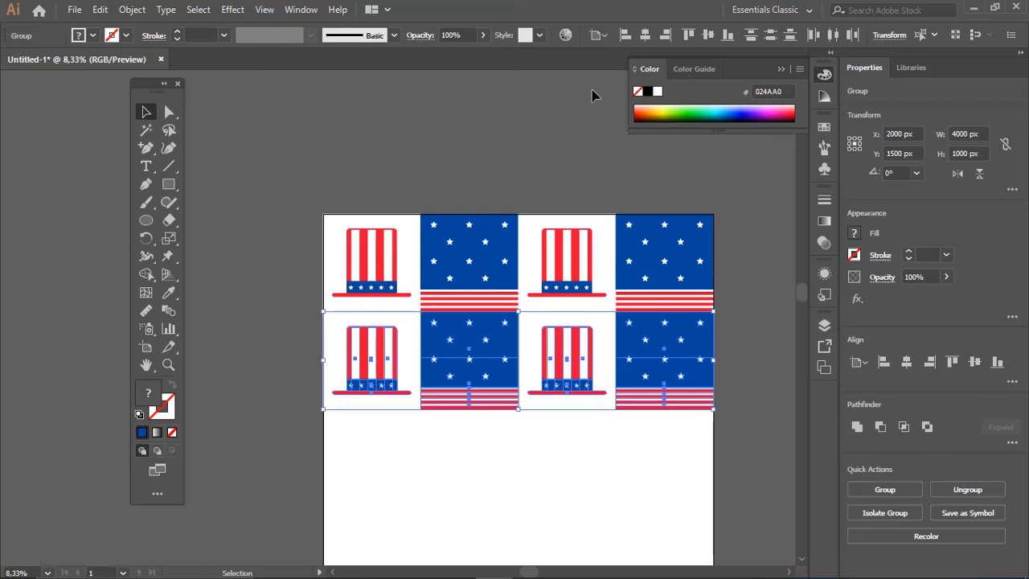
Reflect the second row of tiles across the vertical axis so hats and flags alternate
left_click_drag(146, 239, 187, 254)
double_click(147, 238)
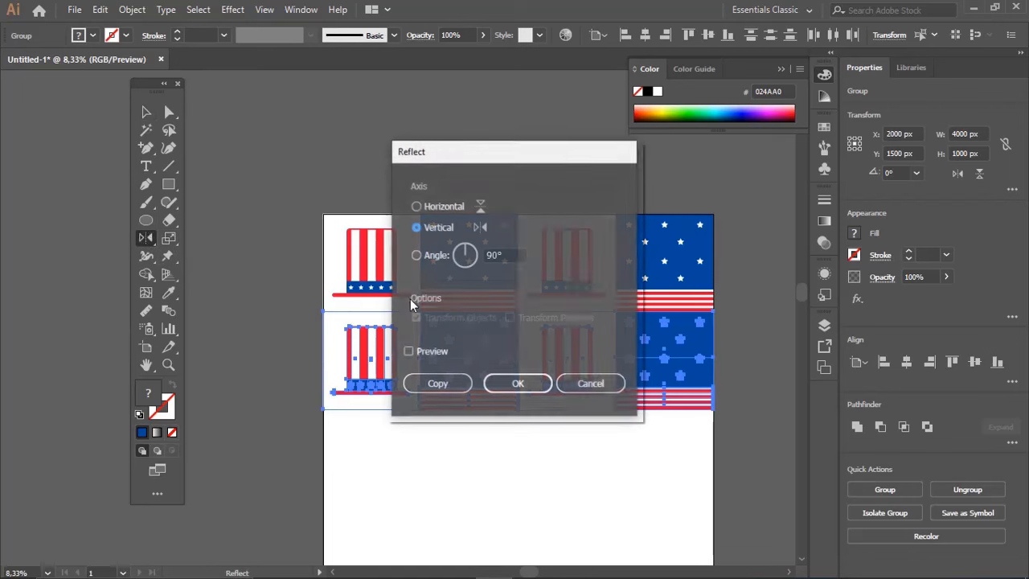
left_click(519, 384)
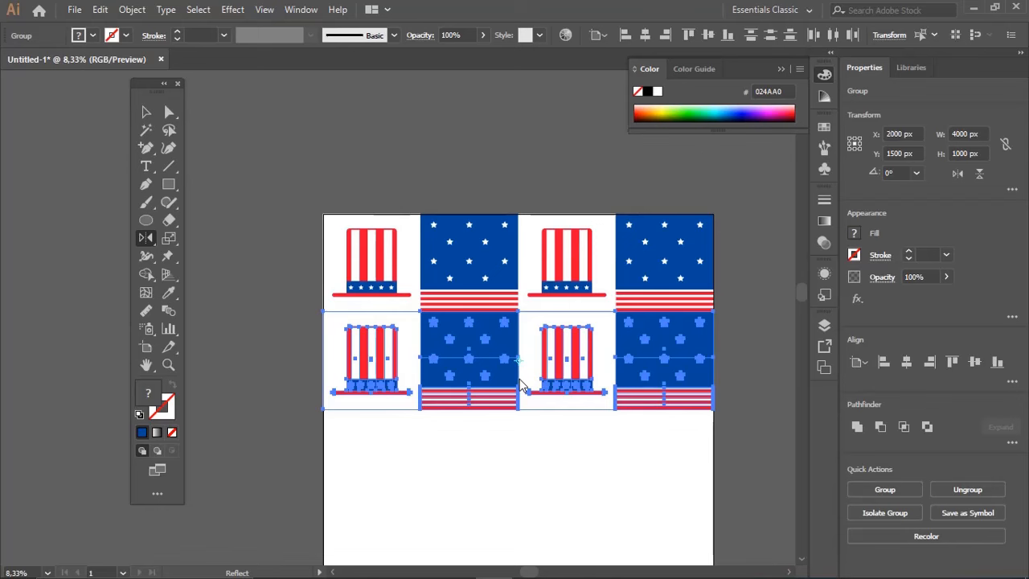
left_click(471, 172, "ctrl")
Group the two tile rows and align a copy of the group to the artboard's bottom edge
left_click_drag(505, 195, 495, 181)
key("v")
left_click_drag(275, 161, 680, 412)
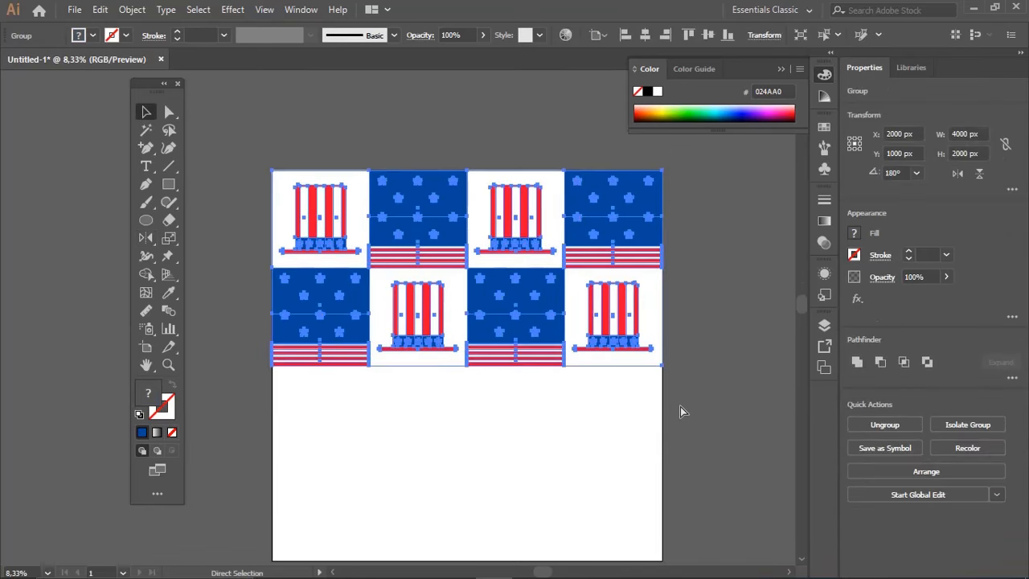
left_click(727, 39)
left_click(733, 237)
Fit the whole artboard in view to check the four-by-four checkerboard of hats and flags
key("space")
left_click_drag(659, 368, 650, 339)
key("z")
left_click(561, 331, "alt")
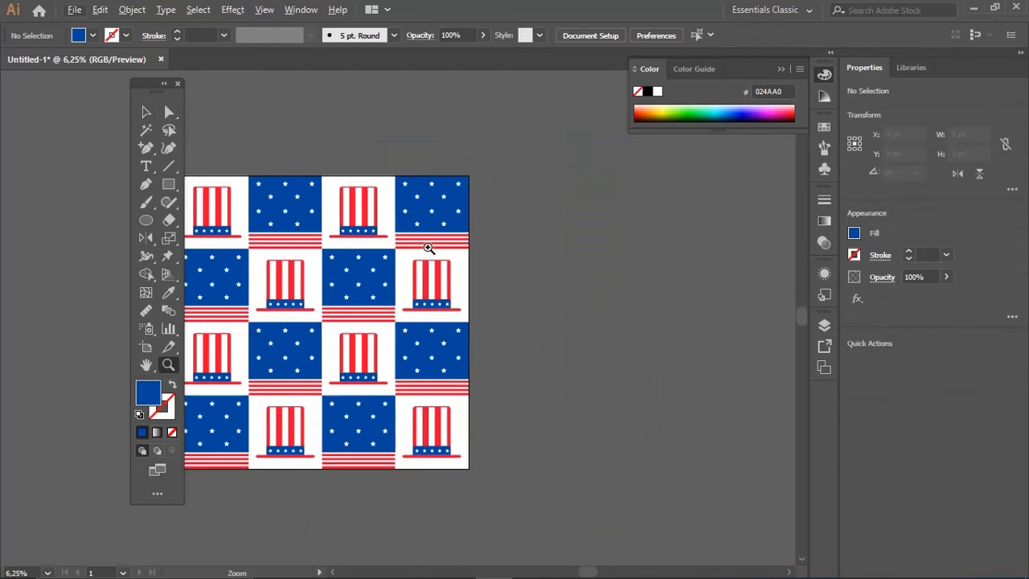
left_click_drag(300, 161, 649, 507)
key("space")
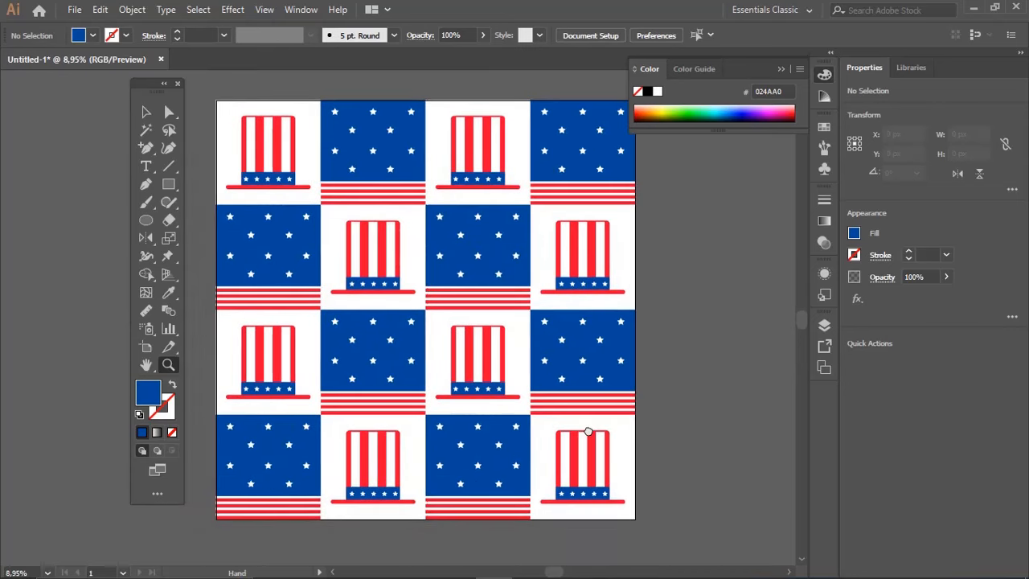